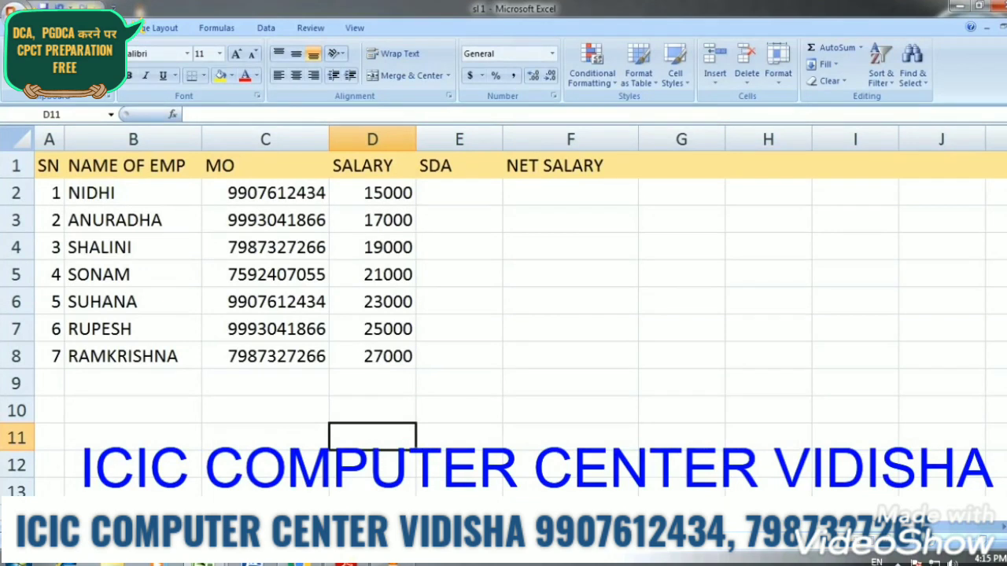
pyautogui.click(681, 193)
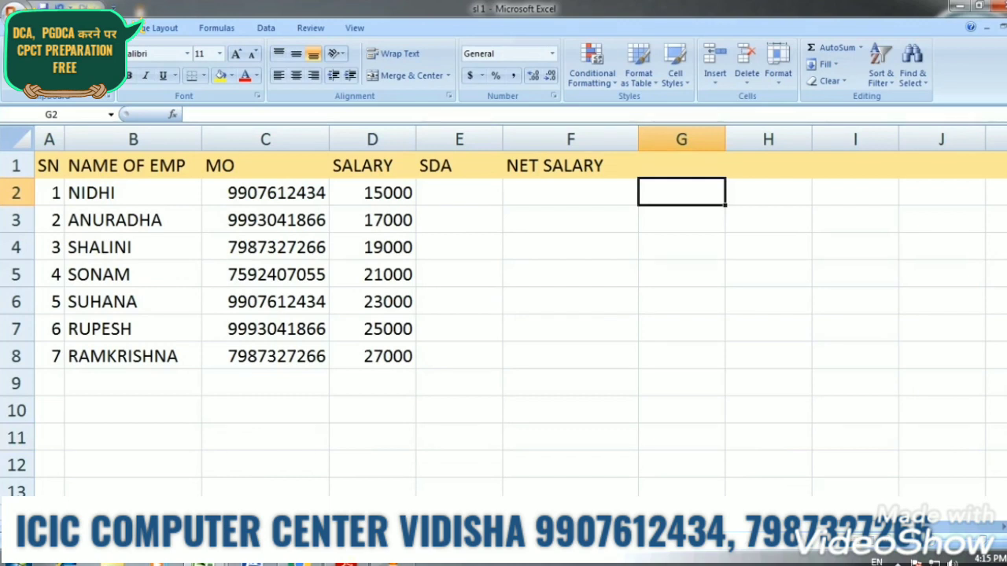
pyautogui.click(681, 166)
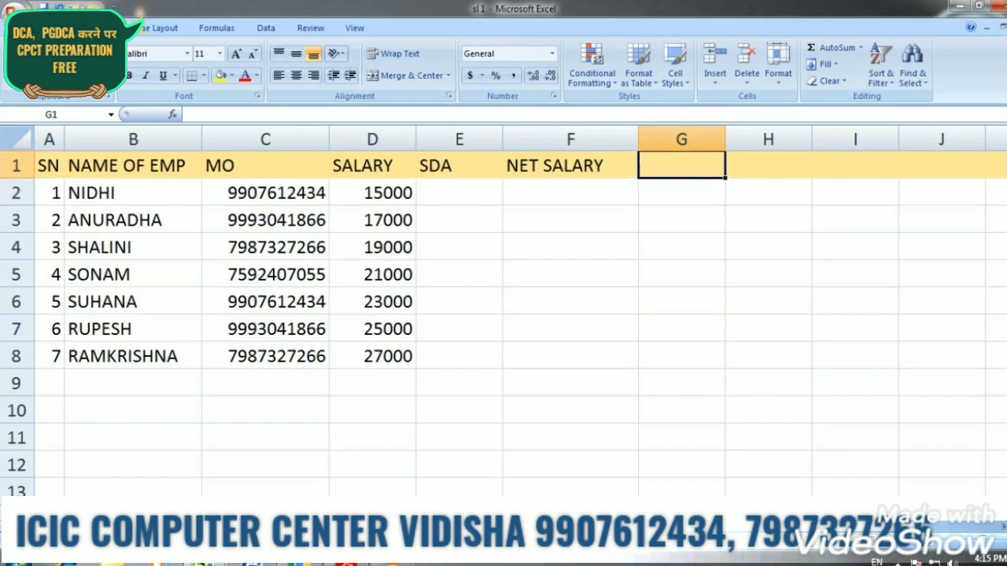
pyautogui.click(682, 193)
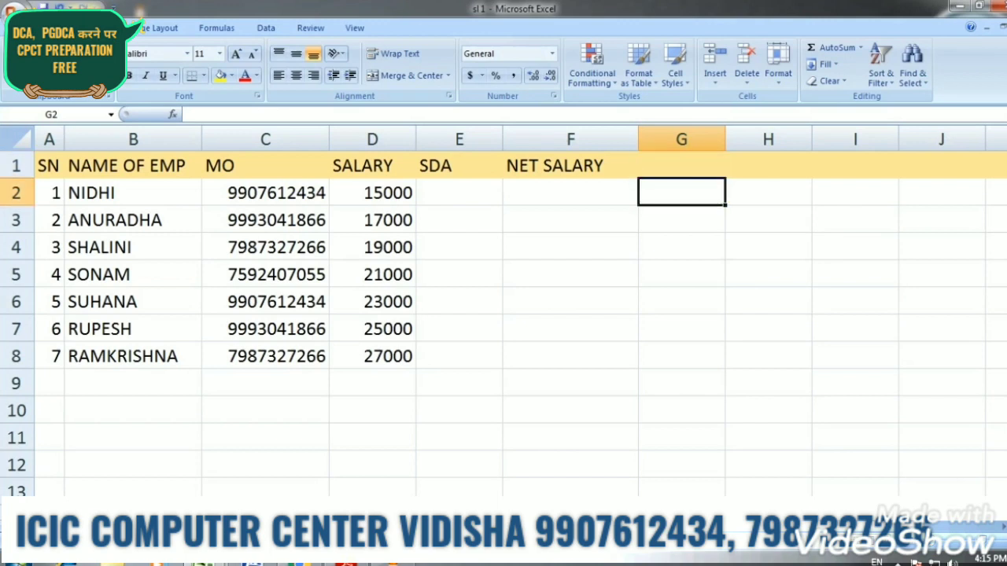
pyautogui.click(682, 166)
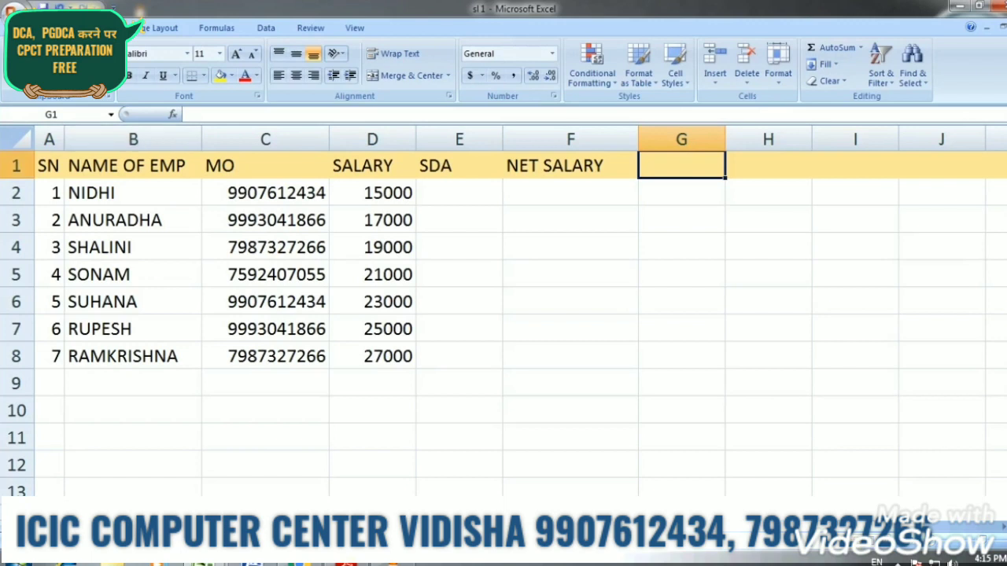
# - Insert a blank row above the heading row of the employee salary table
pyautogui.click(16, 165)
pyautogui.rightClick(19, 166)
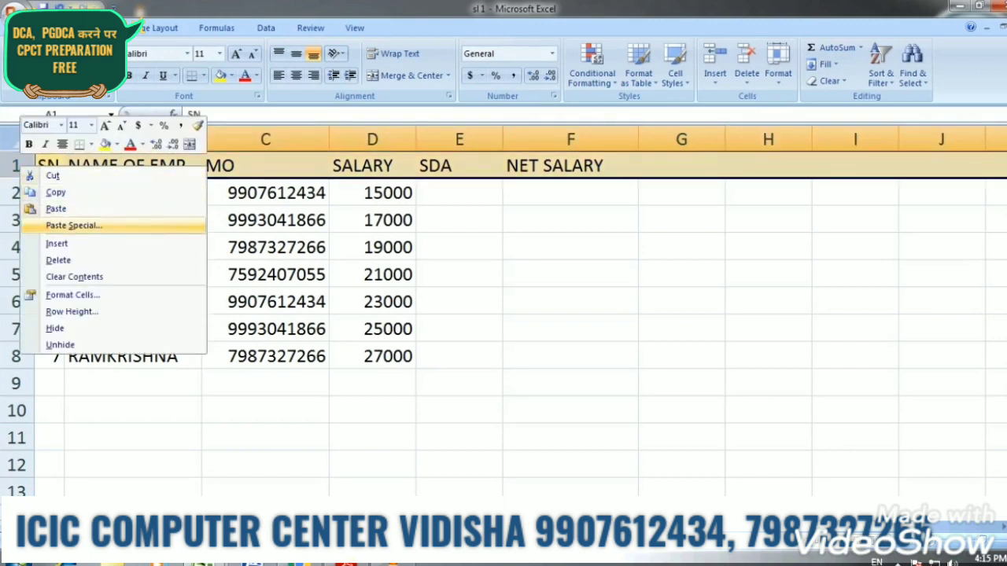
pyautogui.click(57, 244)
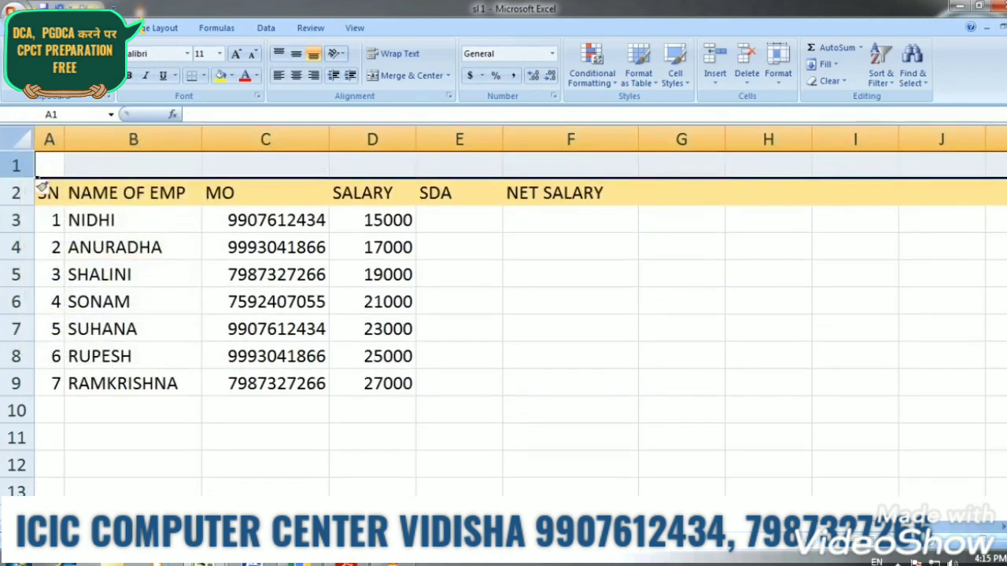
pyautogui.click(571, 301)
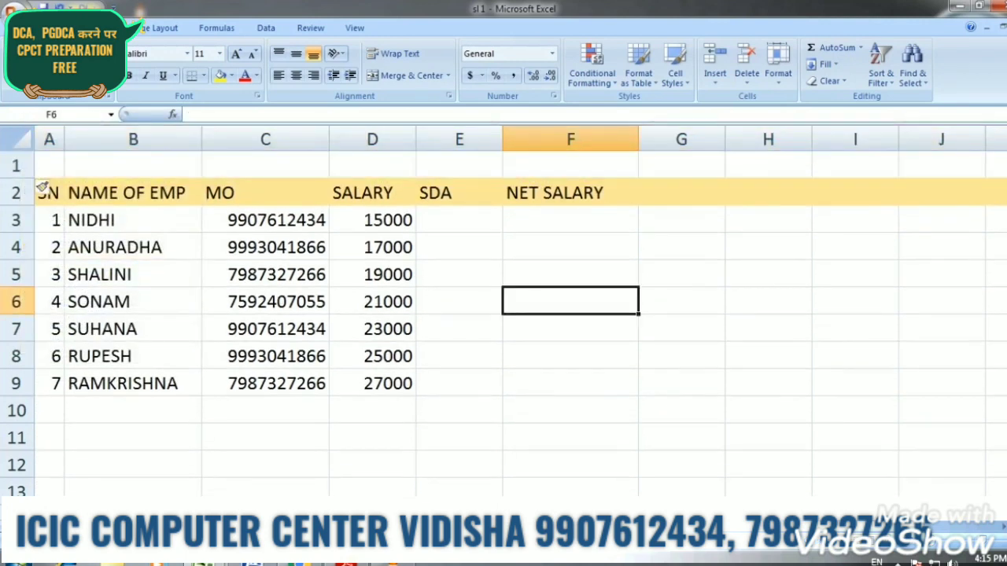
pyautogui.click(682, 220)
pyautogui.click(681, 193)
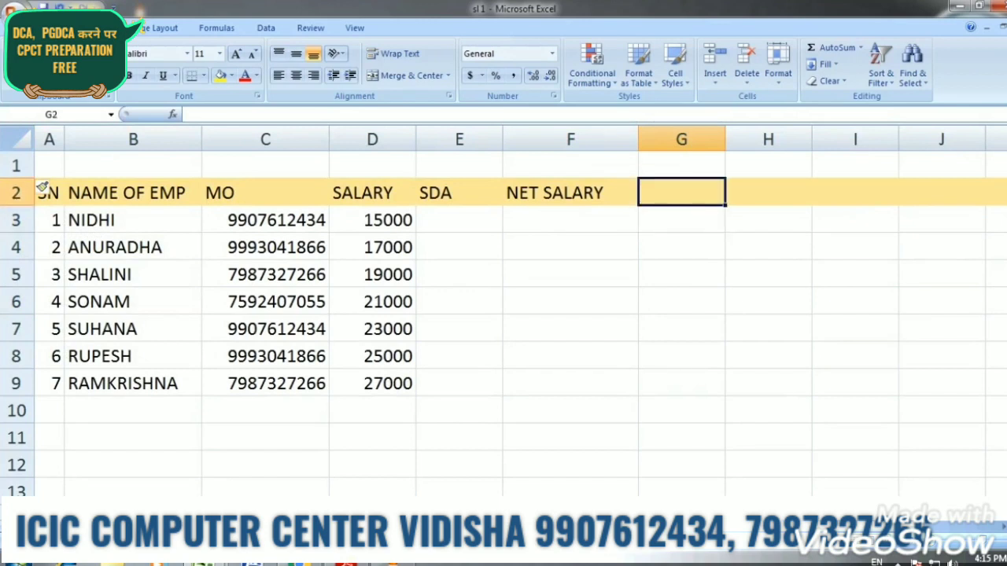
pyautogui.click(682, 166)
pyautogui.click(681, 247)
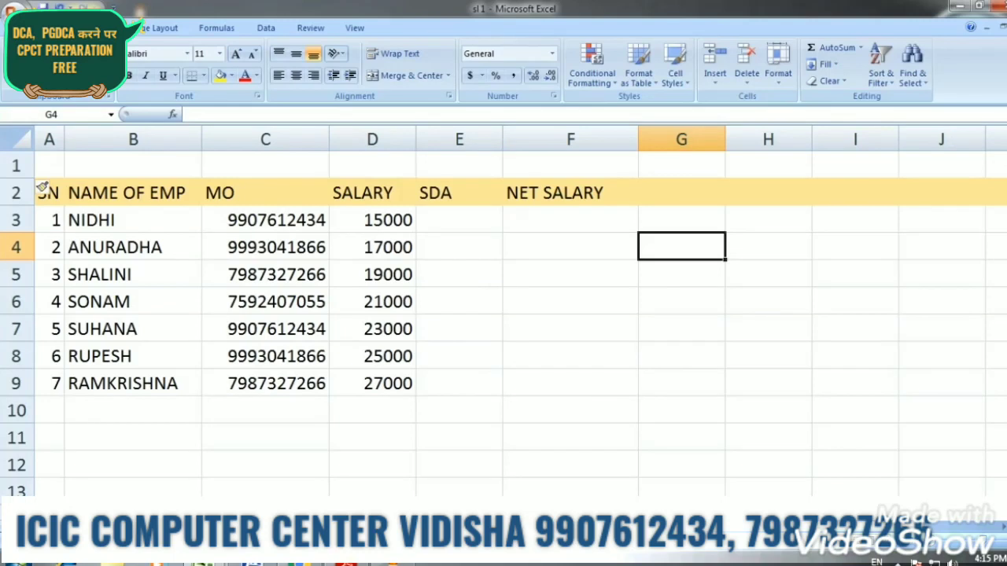
# - Enter the headings L, AMOUNT and TOTAL in cells G2, H2 and I2, beside NET SALARY
pyautogui.press('Up')
pyautogui.press('Up')
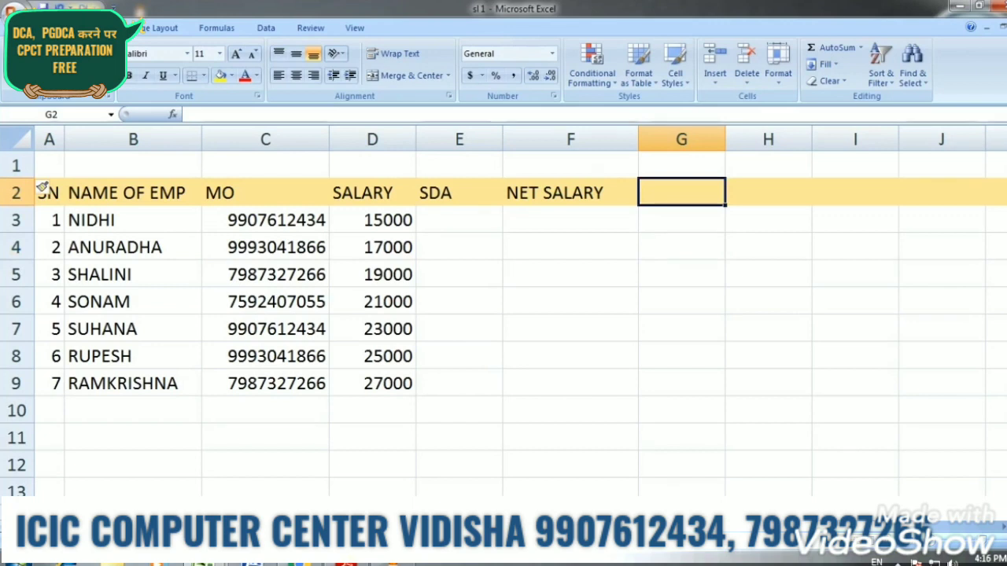
pyautogui.write('L')
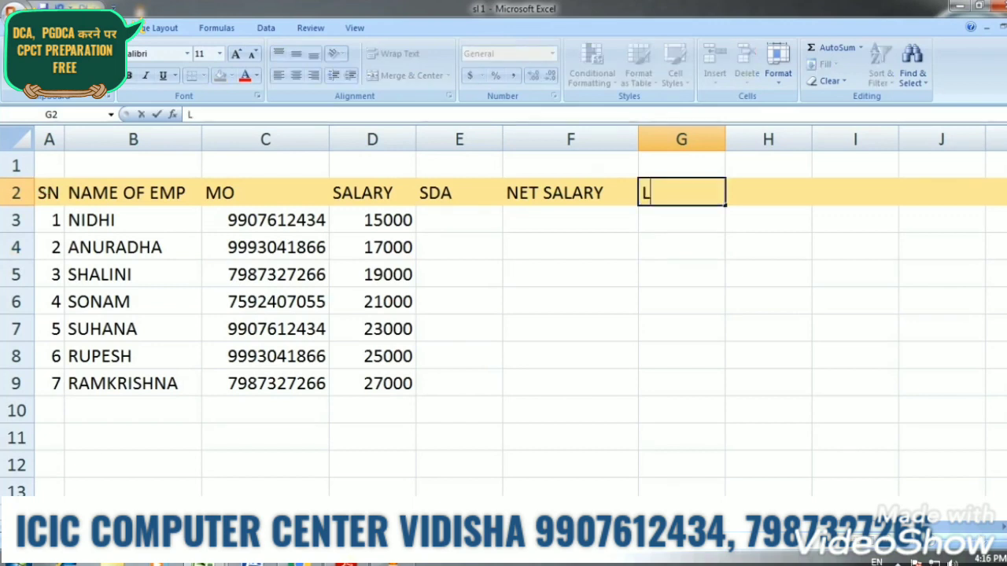
pyautogui.press('Tab')
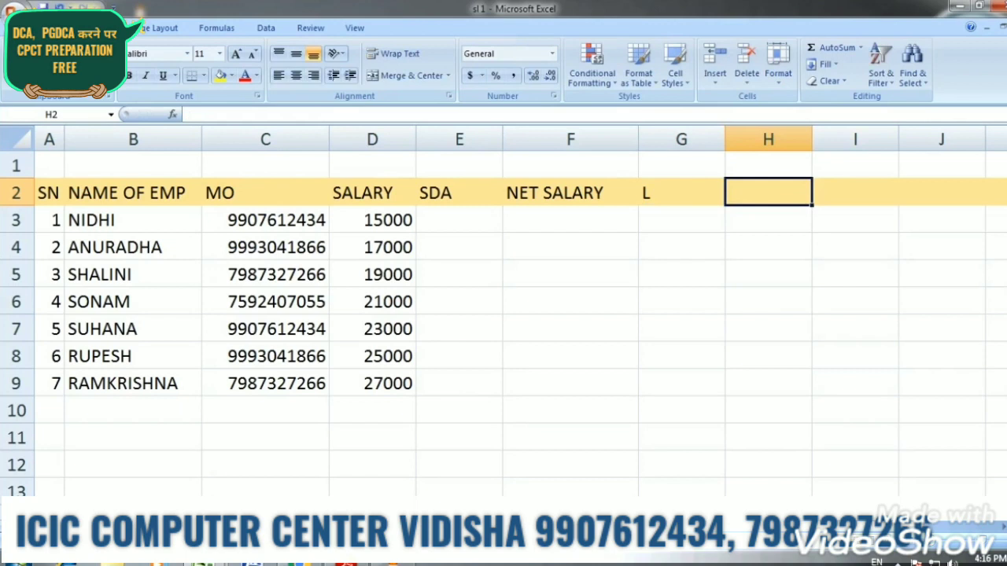
pyautogui.write('AMOU')
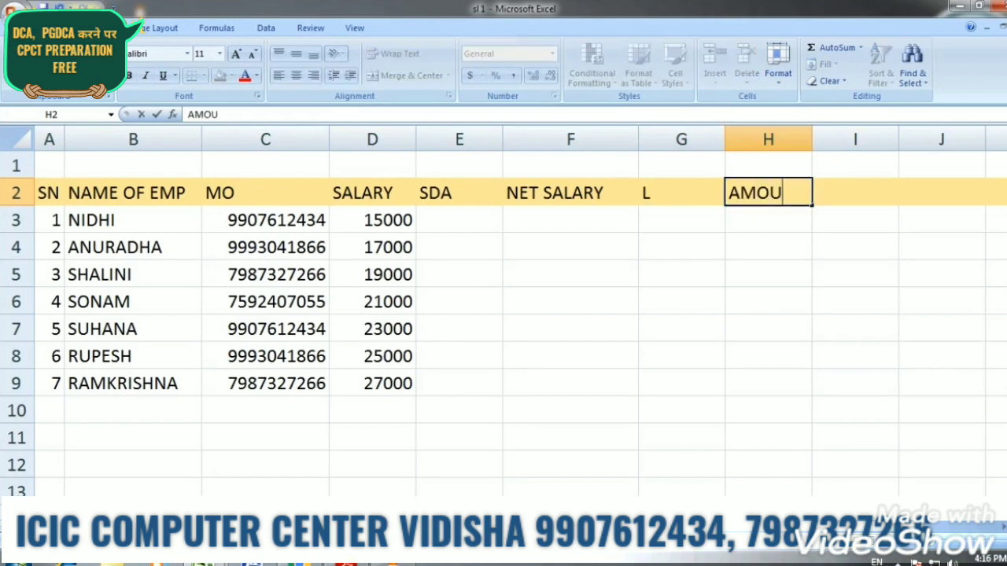
pyautogui.write('NT')
pyautogui.press('Tab')
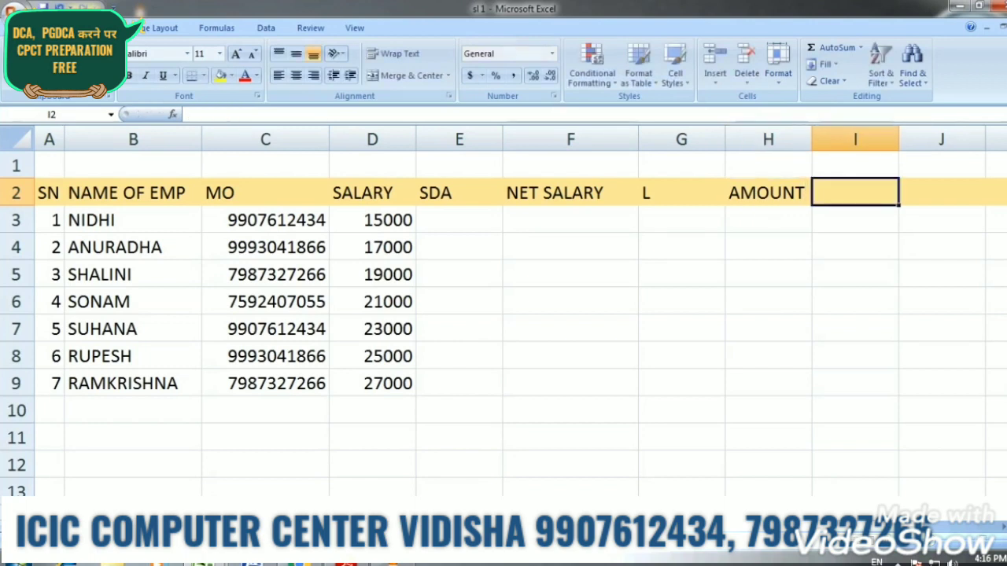
pyautogui.write('T')
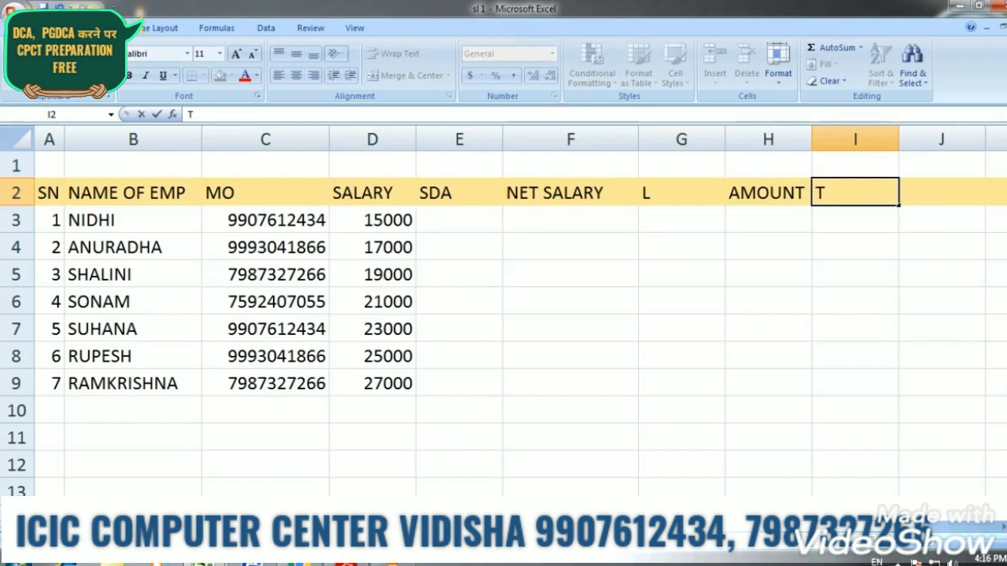
pyautogui.write('OTAL')
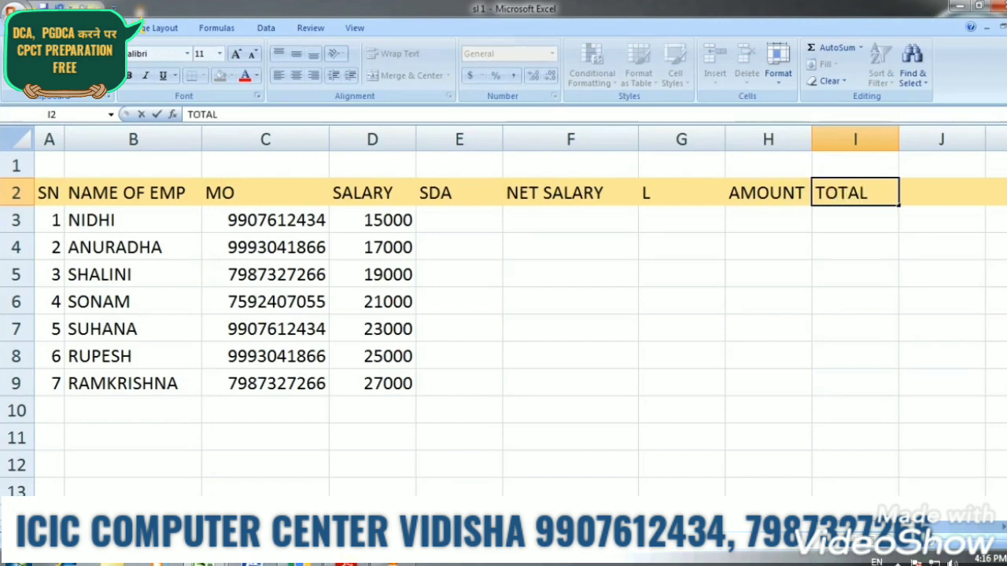
pyautogui.click(681, 247)
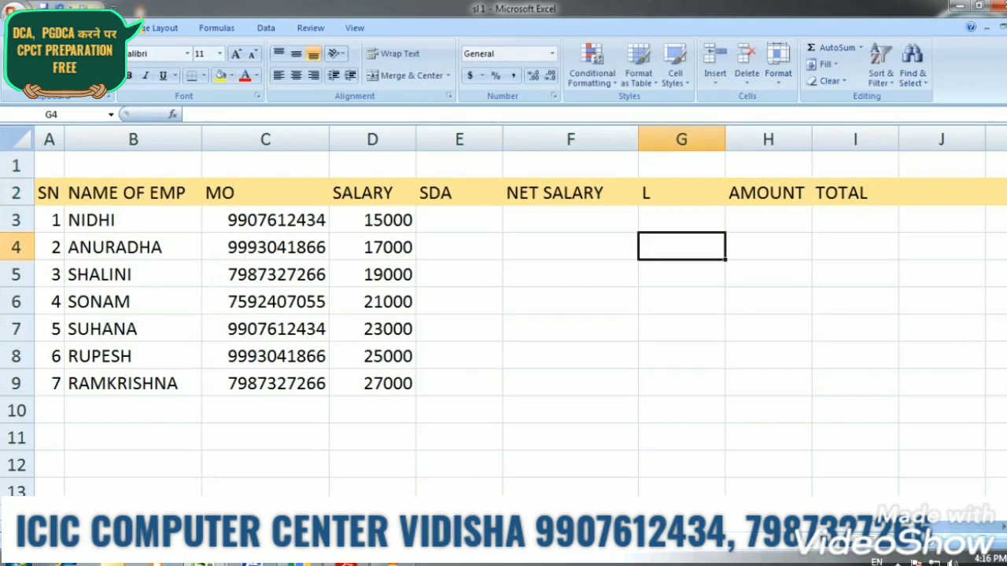
pyautogui.click(768, 274)
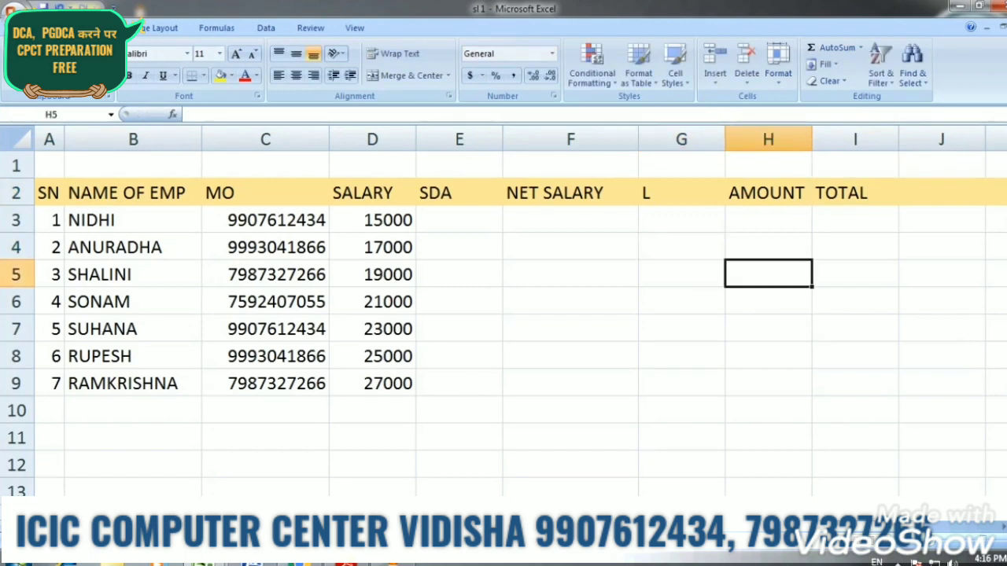
# - Narrow columns G to I to one equal width and tighten the columns from MO to NET SALARY
pyautogui.moveTo(681, 139); pyautogui.dragTo(855, 139)
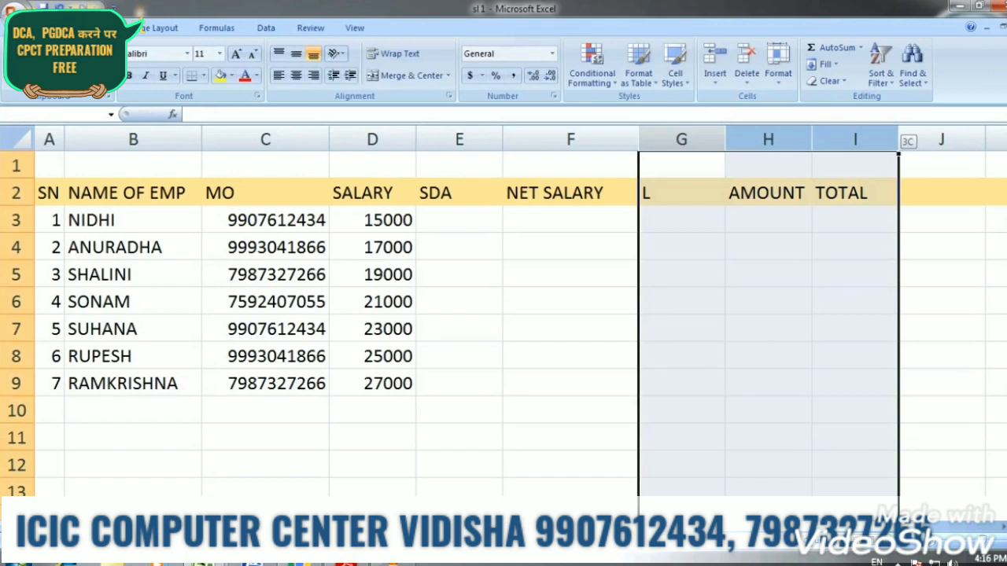
pyautogui.moveTo(725, 140); pyautogui.dragTo(608, 139)
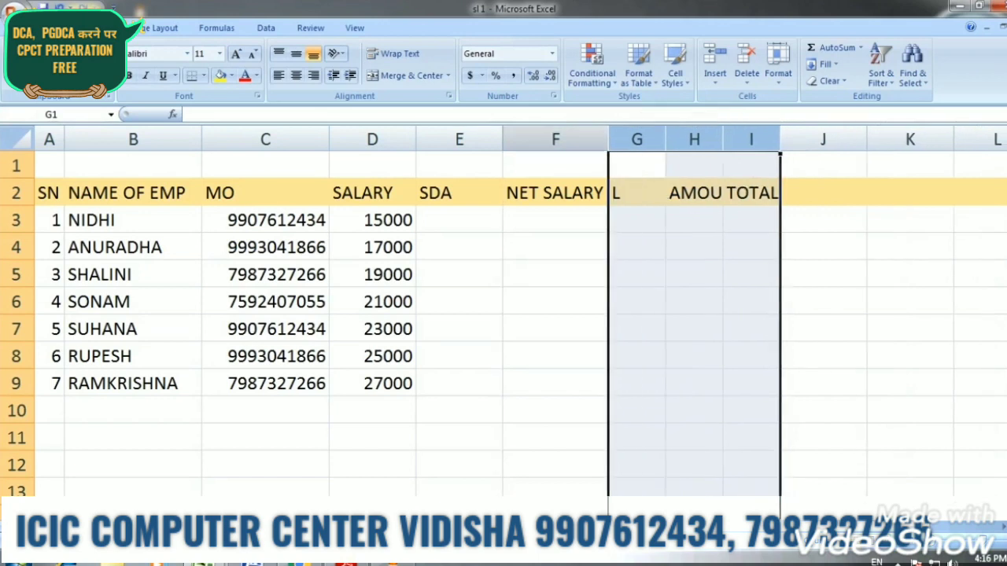
pyautogui.moveTo(502, 139); pyautogui.dragTo(480, 139)
pyautogui.moveTo(417, 139); pyautogui.dragTo(399, 139)
pyautogui.moveTo(329, 139); pyautogui.dragTo(318, 139)
pyautogui.click(507, 247)
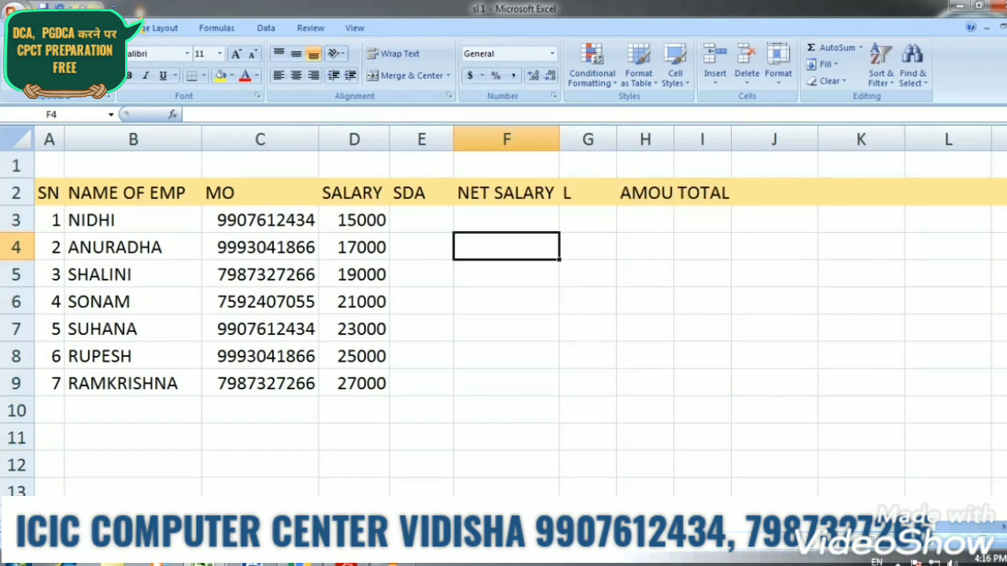
# - Adjust the widths of columns G to I so that the AMOUNT and TOTAL headings fit
pyautogui.moveTo(617, 139); pyautogui.dragTo(694, 139)
pyautogui.click(585, 247)
pyautogui.click(652, 220)
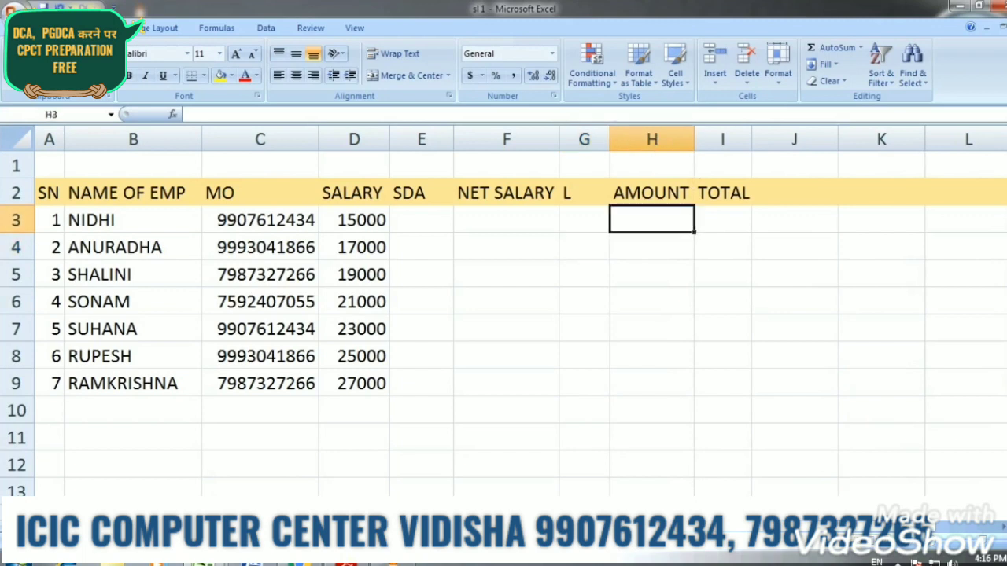
pyautogui.click(723, 221)
pyautogui.moveTo(752, 139); pyautogui.dragTo(756, 139)
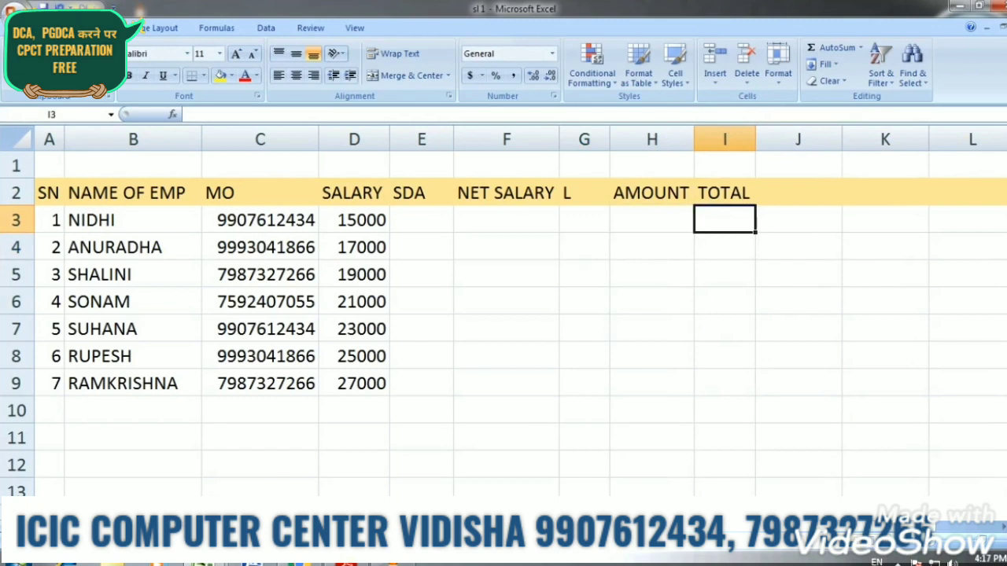
# - Centre the contents of columns G to I horizontally
pyautogui.moveTo(584, 166); pyautogui.dragTo(652, 166)
pyautogui.moveTo(585, 139); pyautogui.dragTo(724, 140)
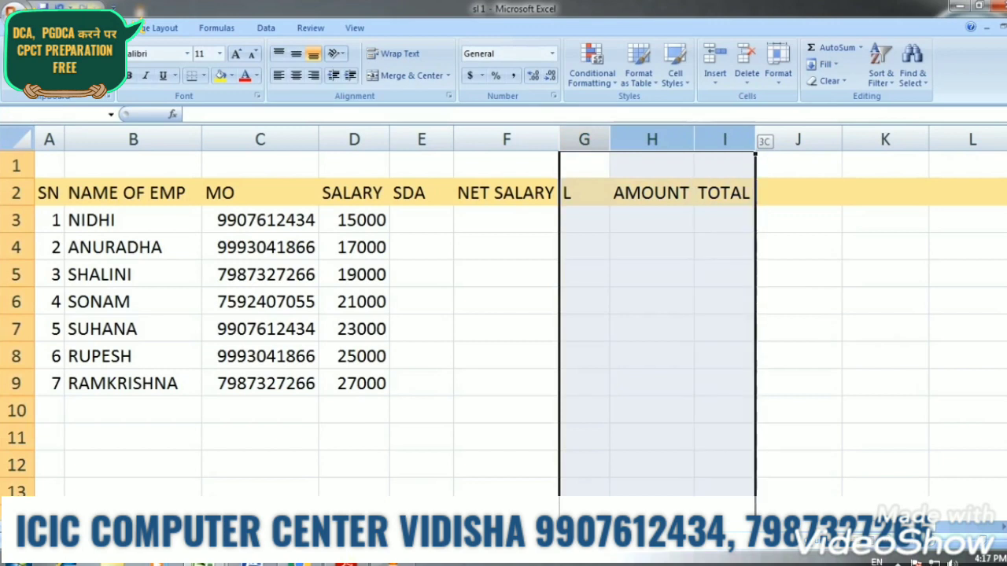
pyautogui.click(295, 76)
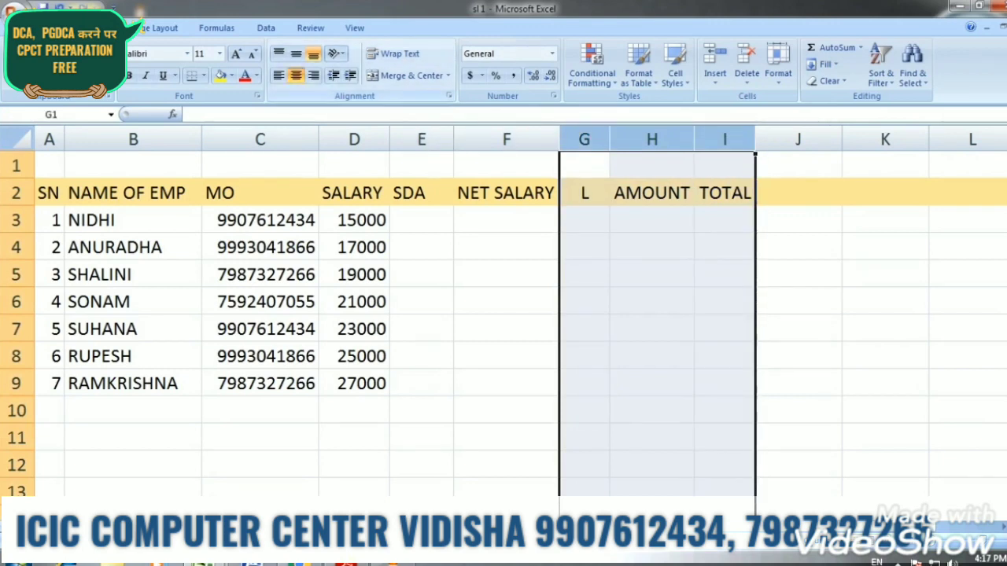
pyautogui.click(725, 275)
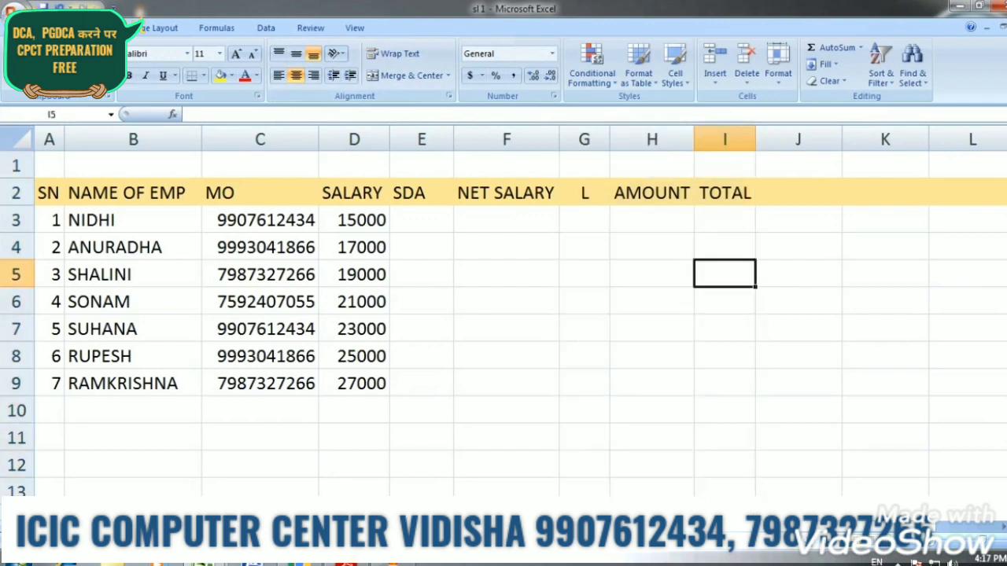
# - Merge and centre cells G1:I1 above the three new headings and enter L in the merged cell
pyautogui.click(652, 247)
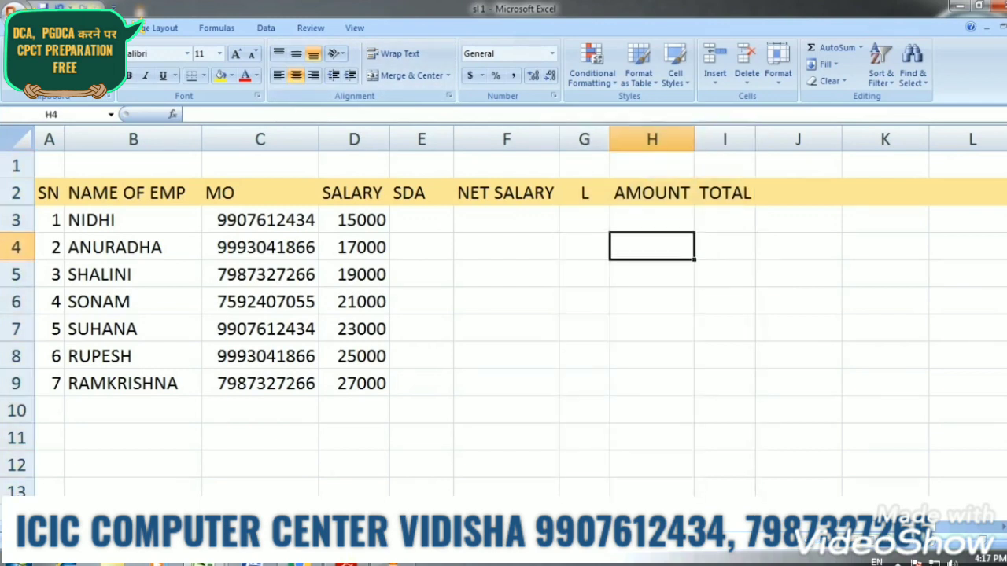
pyautogui.moveTo(584, 165); pyautogui.dragTo(724, 165)
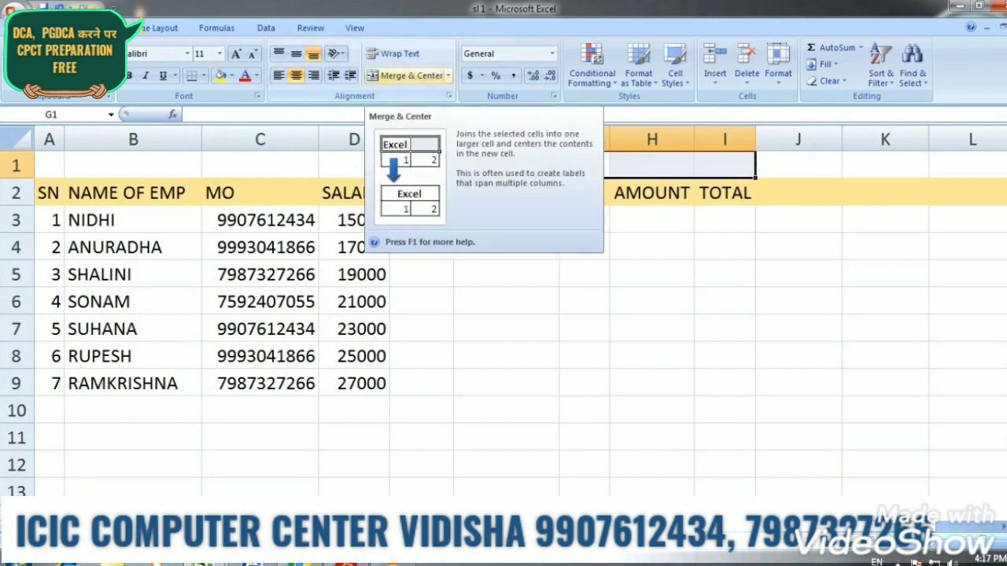
pyautogui.click(410, 75)
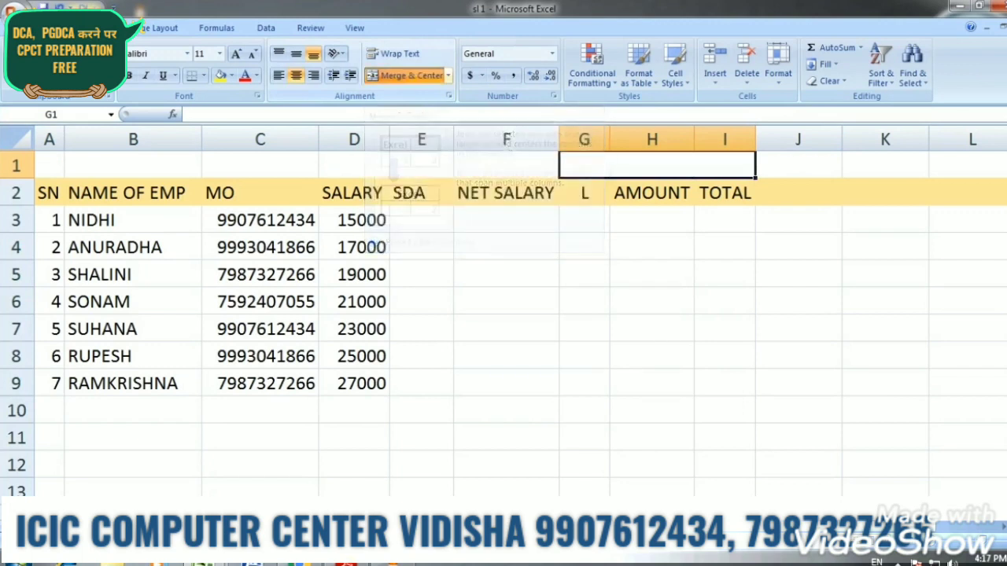
pyautogui.click(652, 329)
pyautogui.click(658, 165)
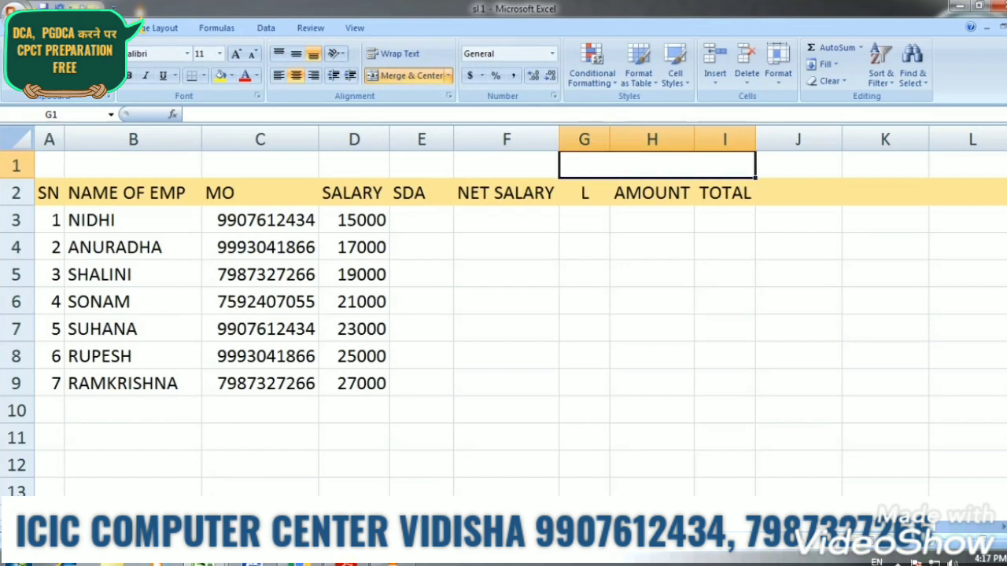
pyautogui.write('L')
pyautogui.click(652, 247)
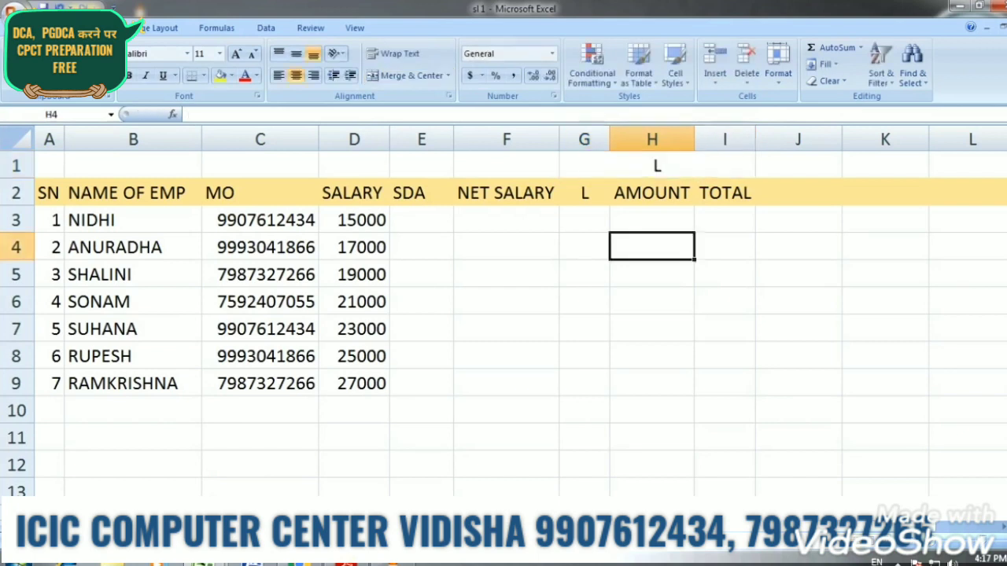
# - Replace the heading in cell G2 with DAY
pyautogui.click(584, 193)
pyautogui.write('D')
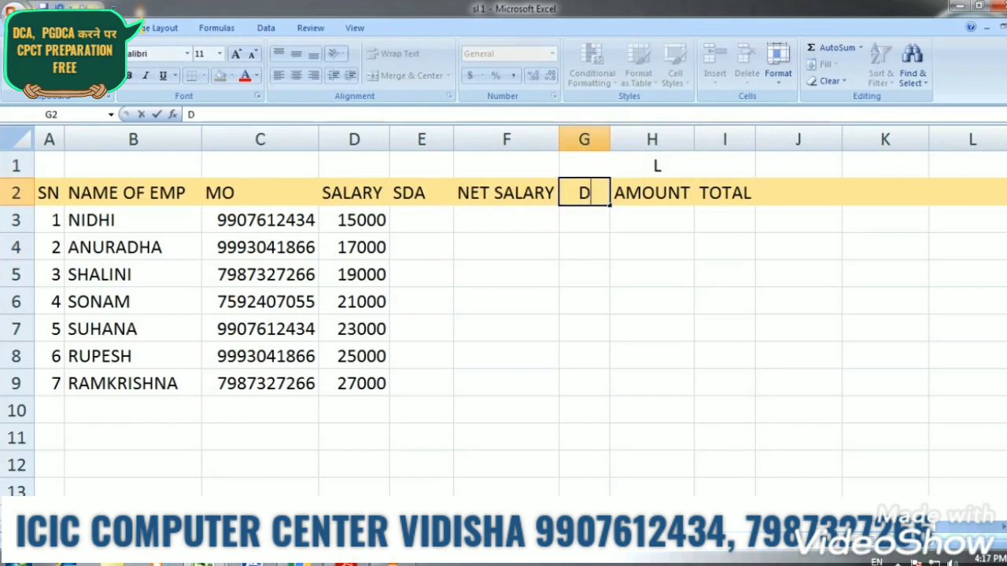
pyautogui.write('AY')
pyautogui.press('Return')
pyautogui.click(585, 275)
pyautogui.click(584, 220)
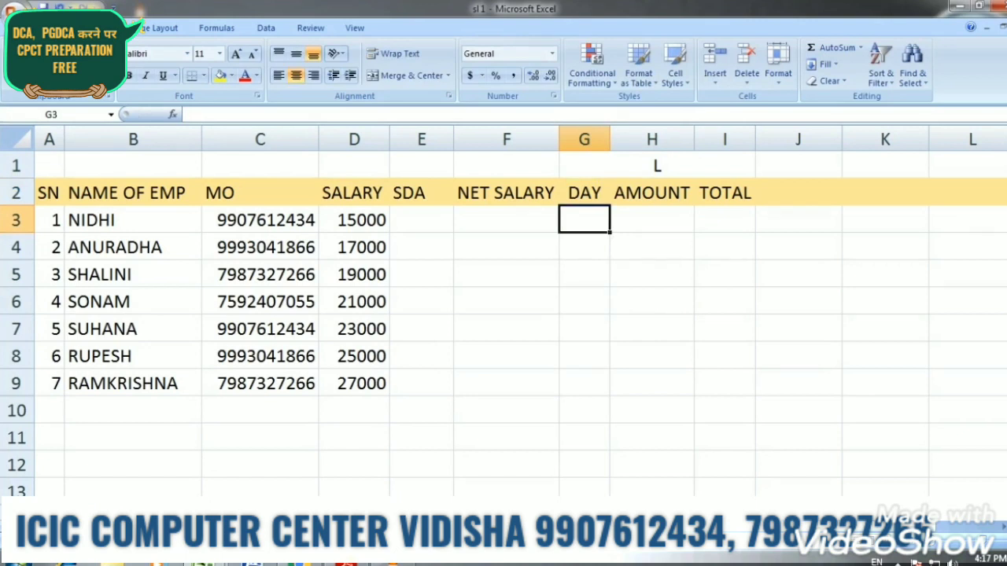
# - Fill the L heading and the DAY, AMOUNT and TOTAL heading cells G1:I2 with Light Blue
pyautogui.click(652, 301)
pyautogui.moveTo(657, 166); pyautogui.dragTo(657, 193)
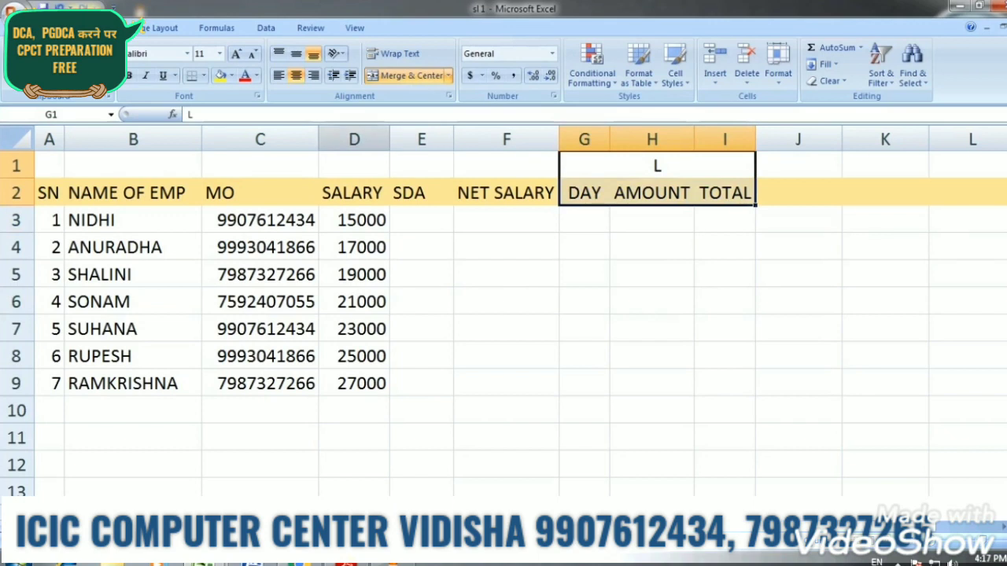
pyautogui.click(232, 76)
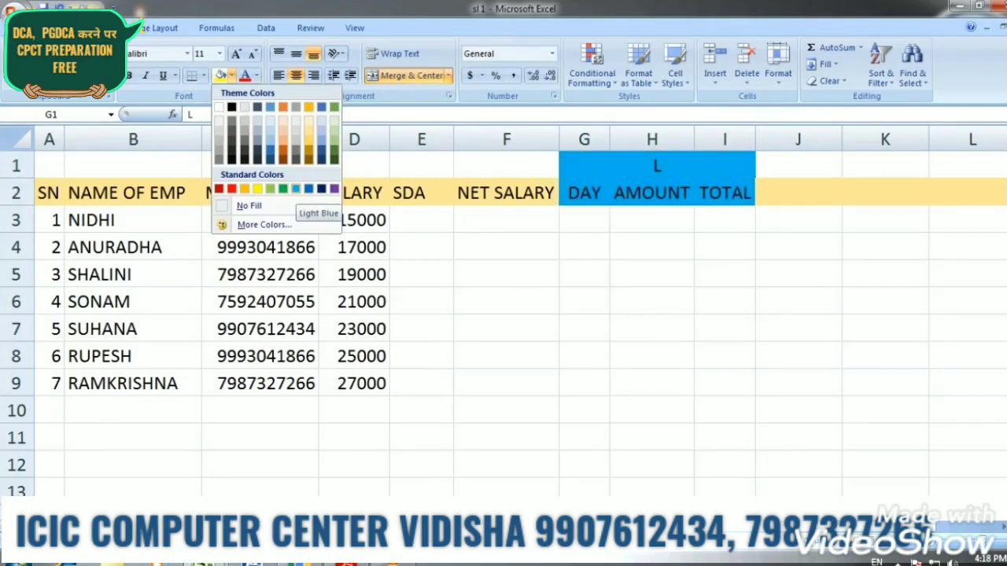
pyautogui.click(295, 189)
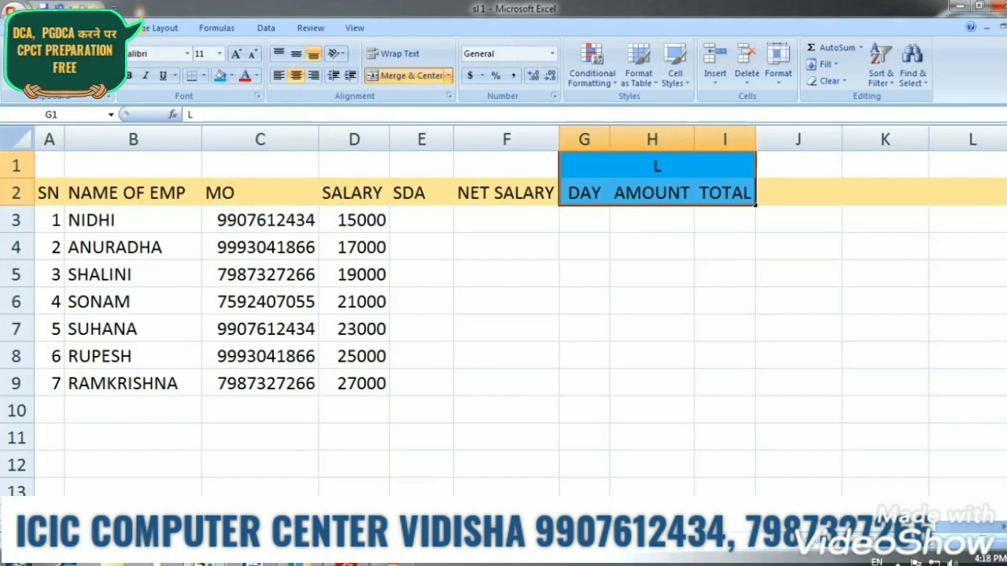
pyautogui.click(652, 274)
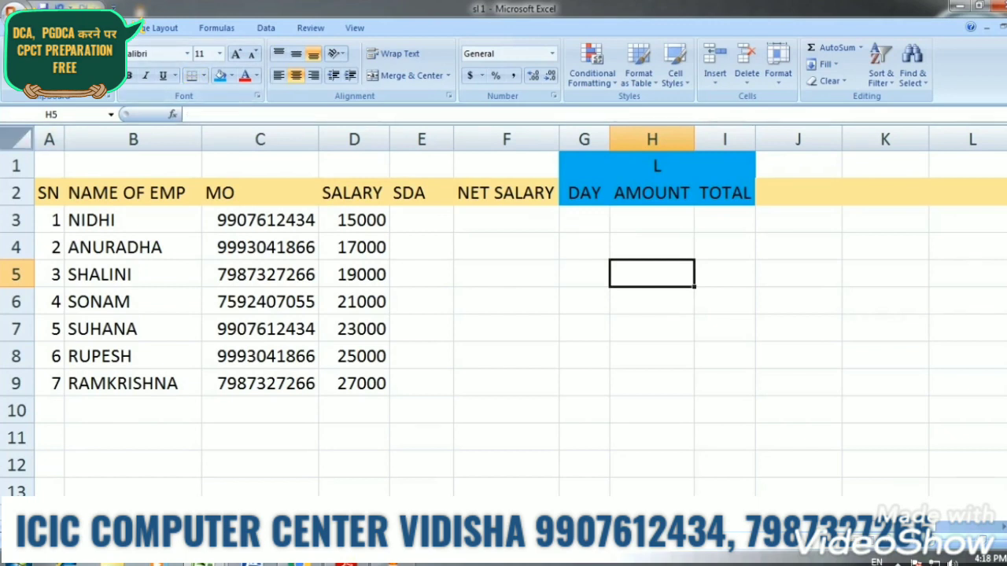
# - Apply All Borders to every cell of the worksheet
pyautogui.hotkey('ctrl', 'a')
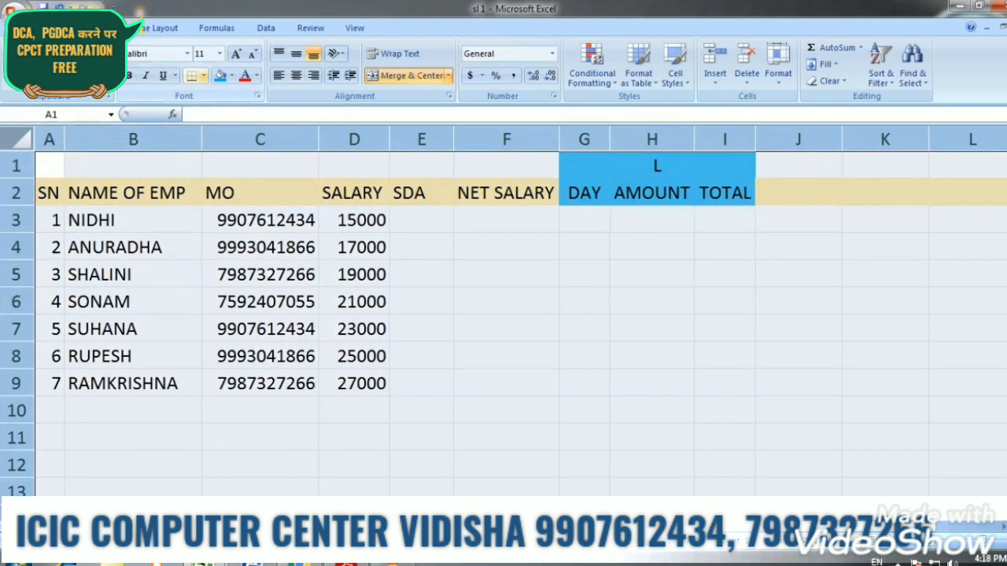
pyautogui.click(203, 76)
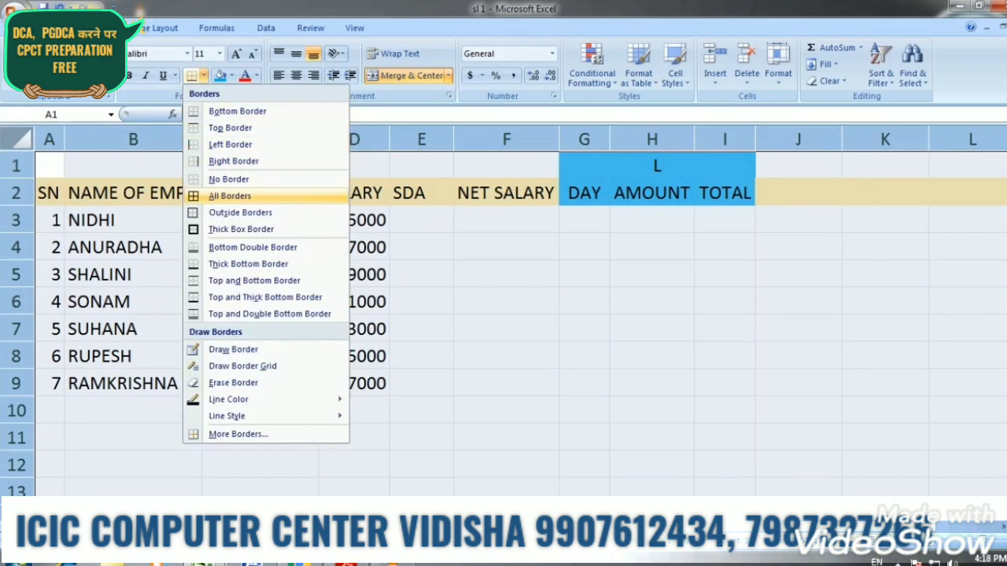
pyautogui.click(230, 196)
pyautogui.click(506, 301)
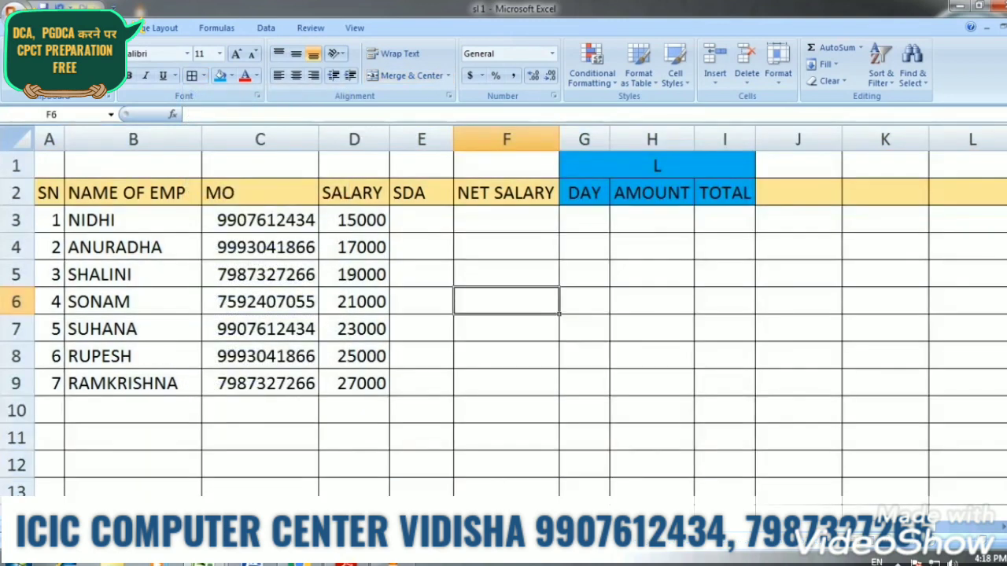
pyautogui.click(651, 301)
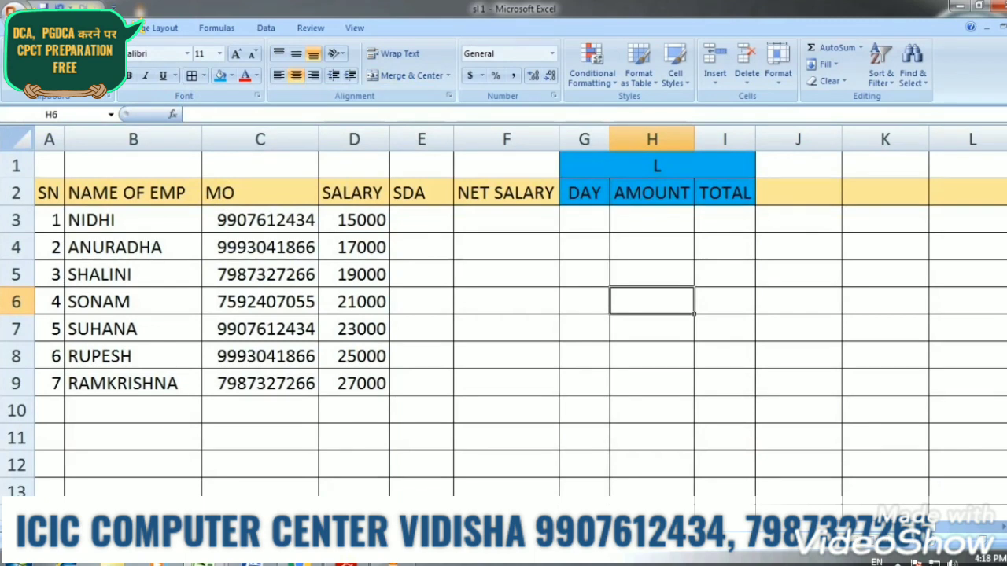
# - Calculate the first employee's daily AMOUNT in cell H3 with the formula =D3/30 and check it against the salary cell
pyautogui.click(652, 220)
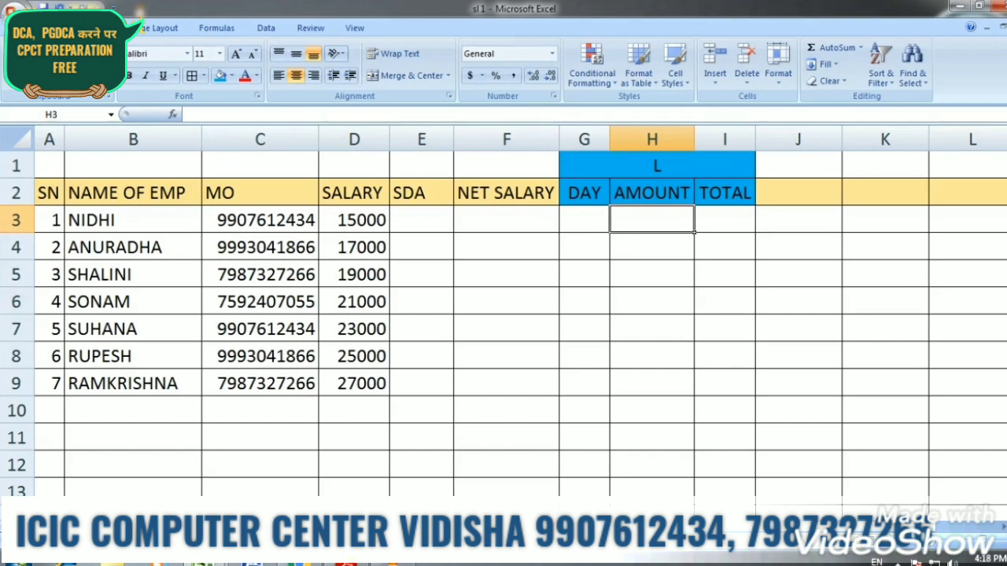
pyautogui.write('=')
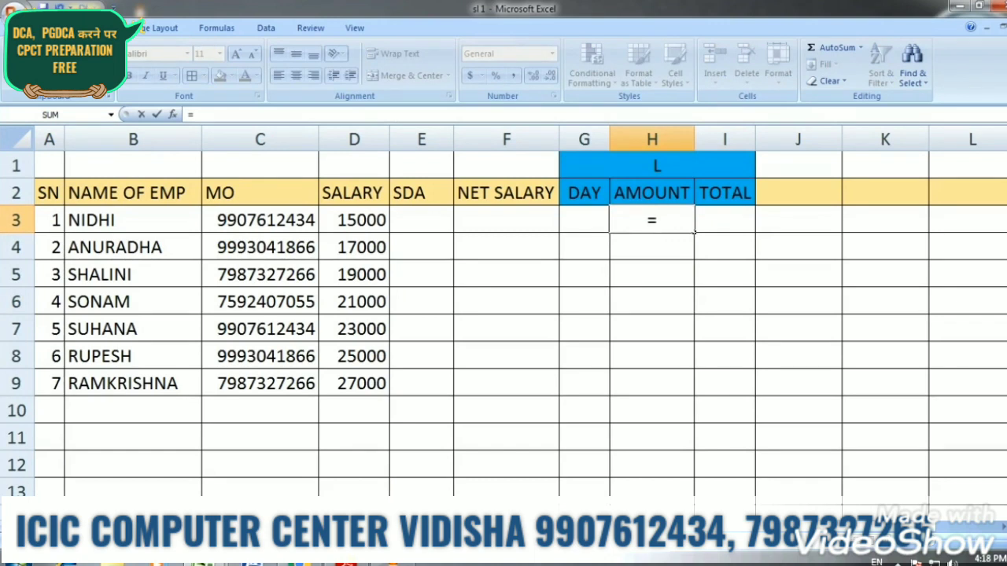
pyautogui.click(354, 221)
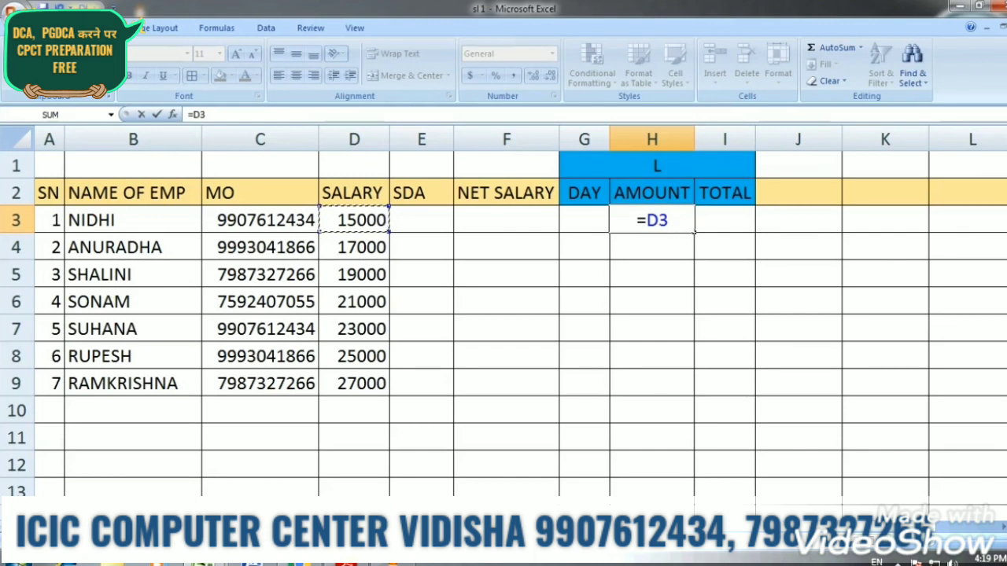
pyautogui.write('/')
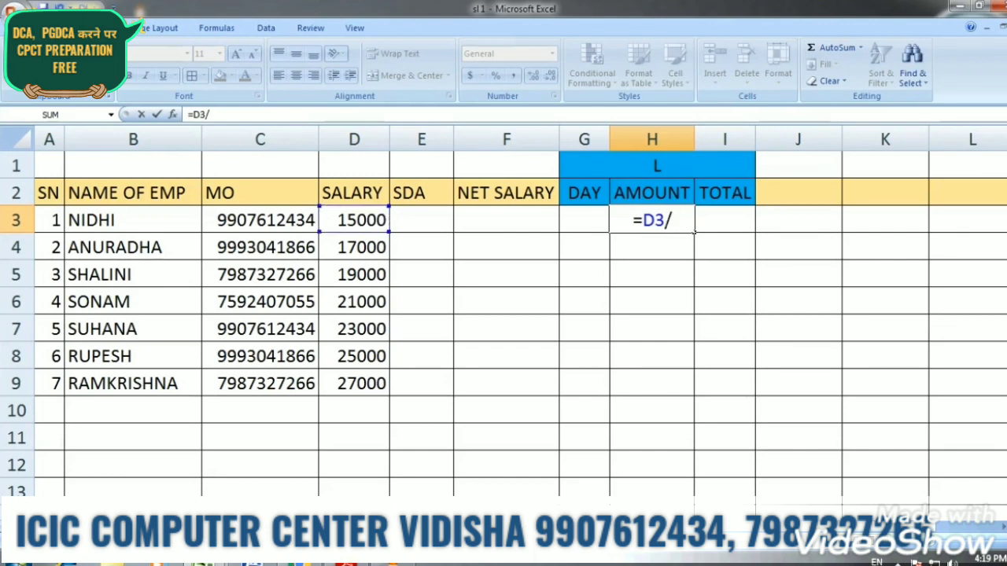
pyautogui.write('30')
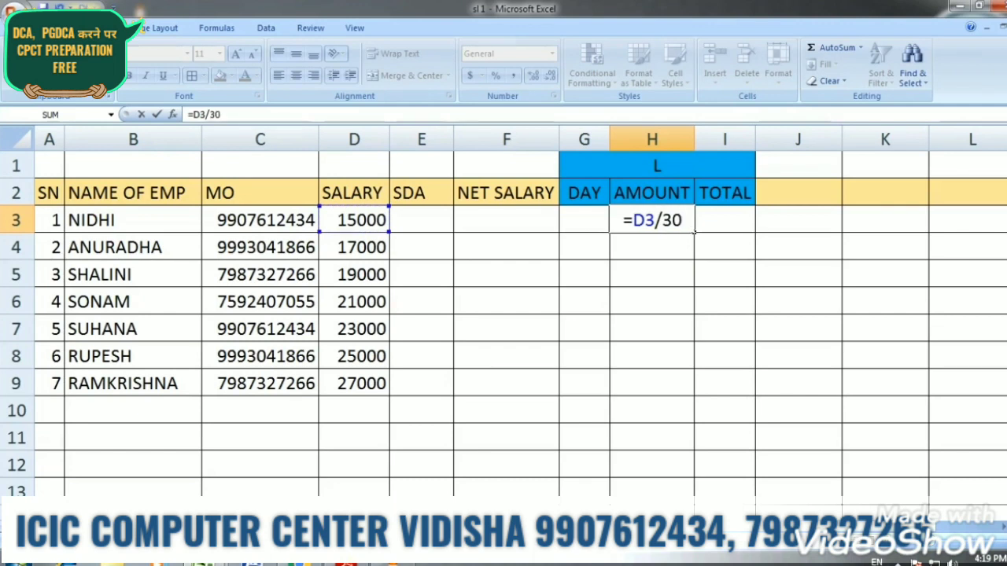
pyautogui.press('Return')
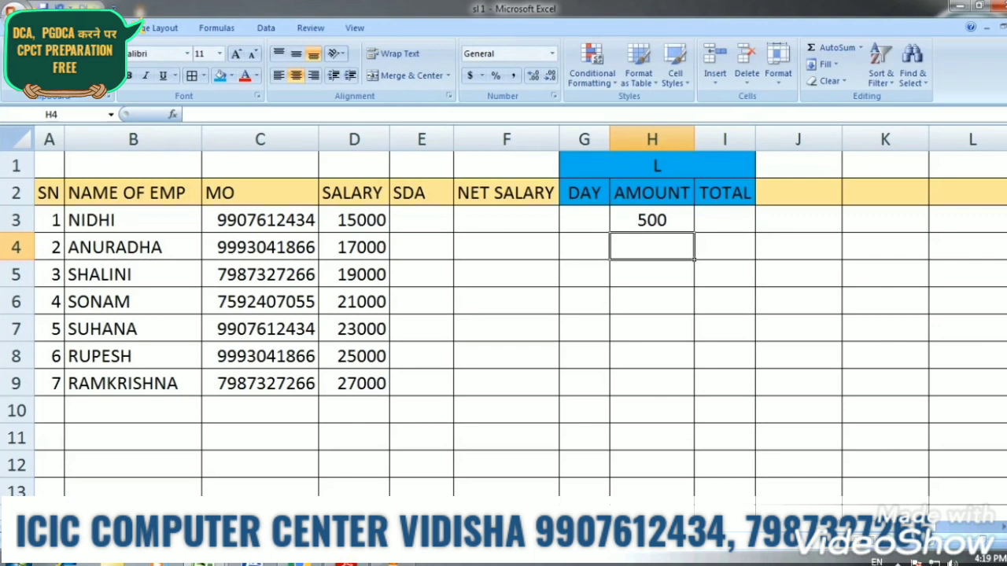
pyautogui.click(354, 220)
pyautogui.click(651, 220)
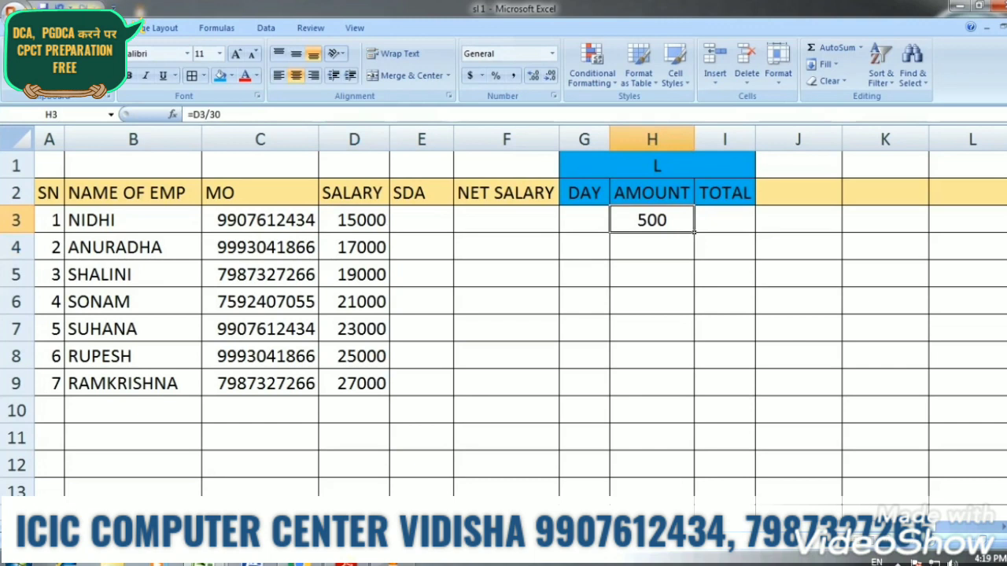
pyautogui.click(354, 220)
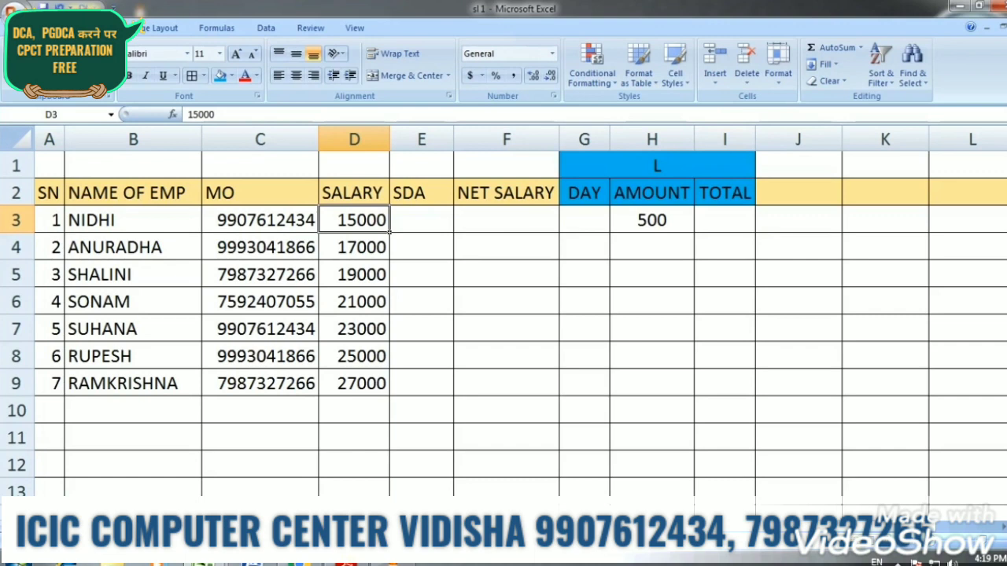
pyautogui.click(651, 220)
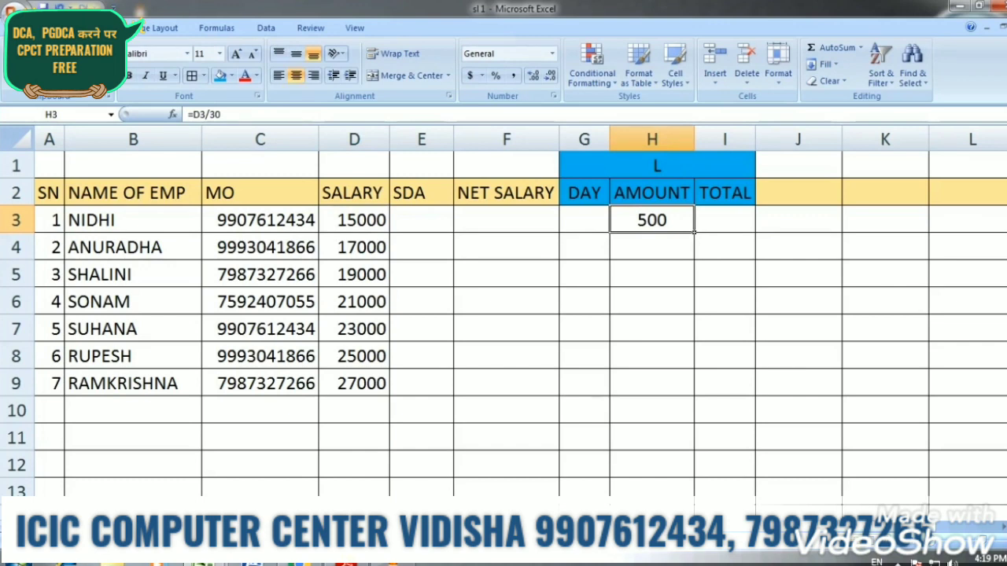
# - Enter 3 as the DAY value in cell G3 and calculate the TOTAL in I3 with the formula =G3*H3
pyautogui.click(606, 227)
pyautogui.write('3')
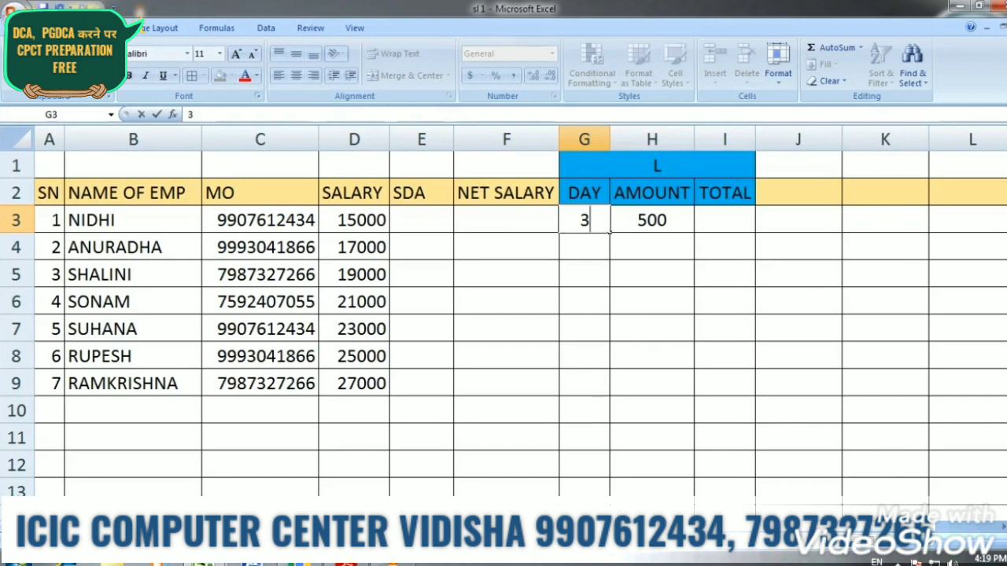
pyautogui.click(751, 228)
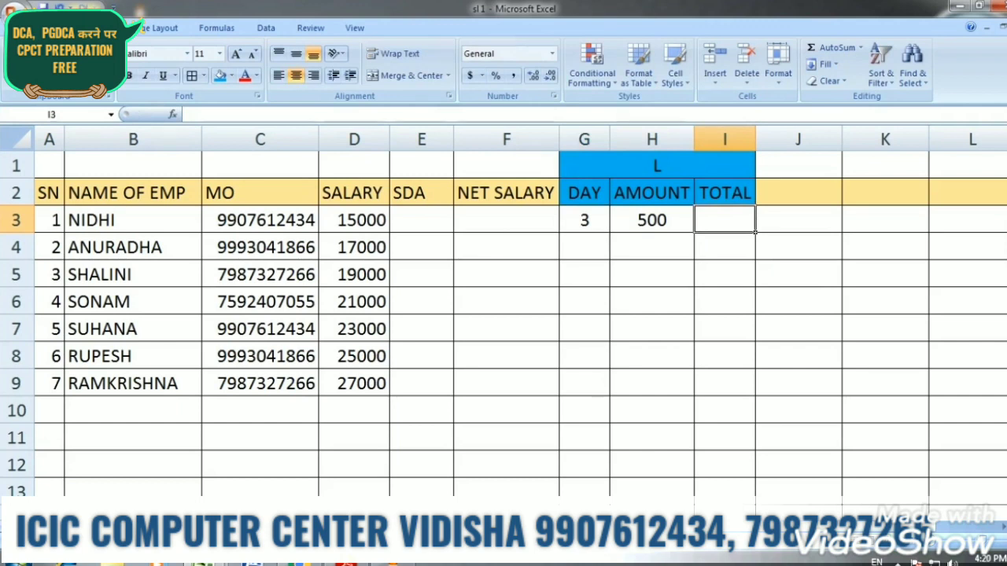
pyautogui.write('=')
pyautogui.click(584, 220)
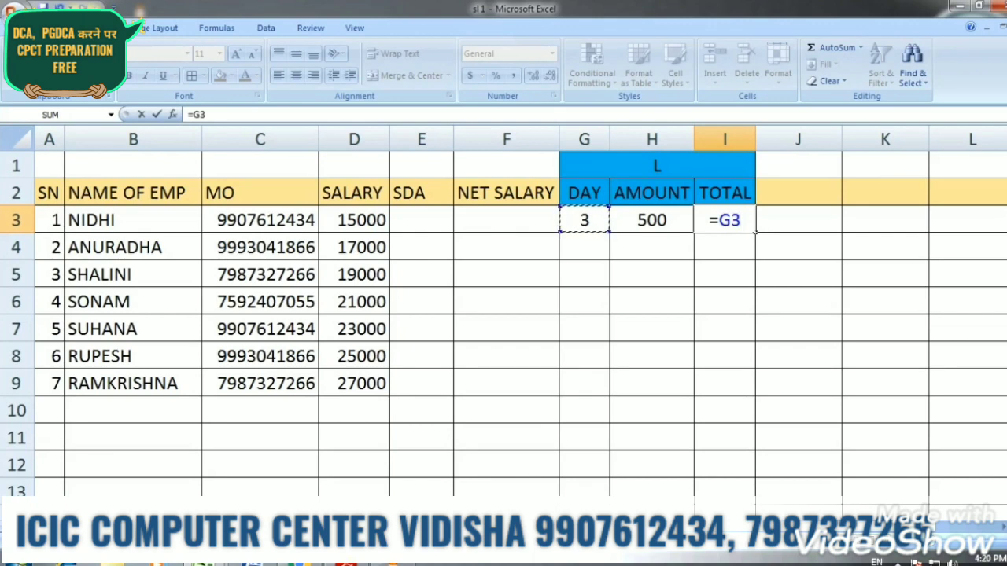
pyautogui.write('*')
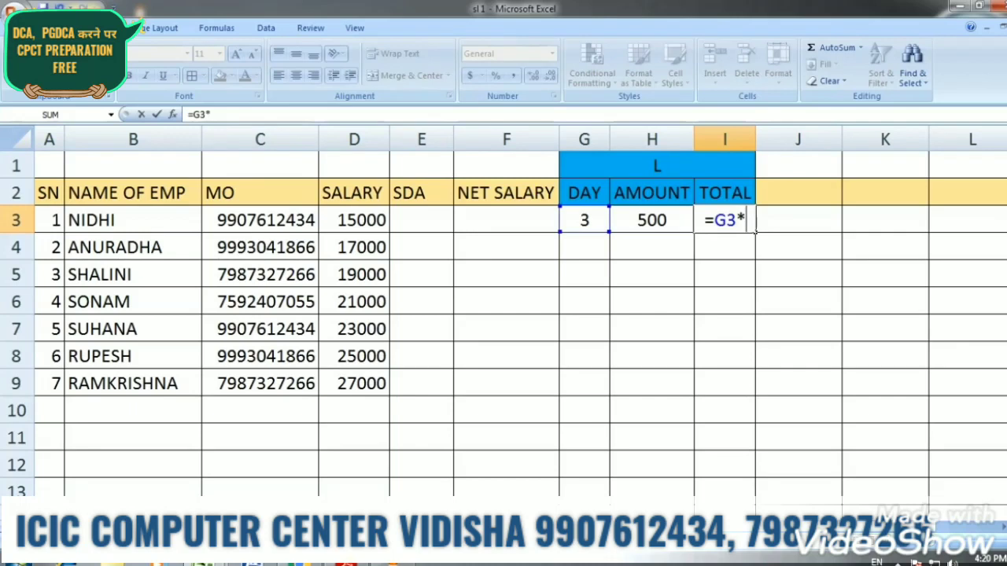
pyautogui.click(653, 220)
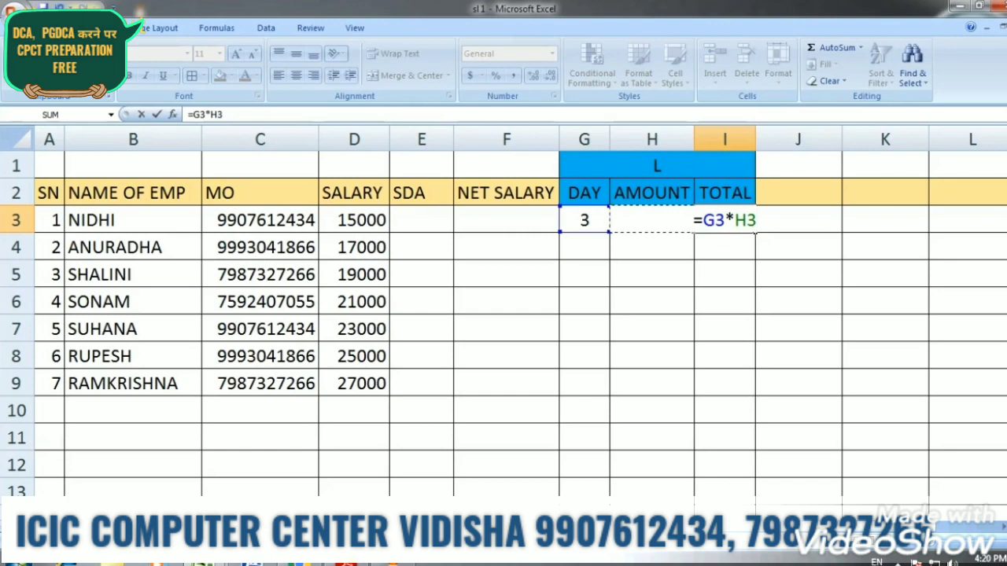
pyautogui.press('Return')
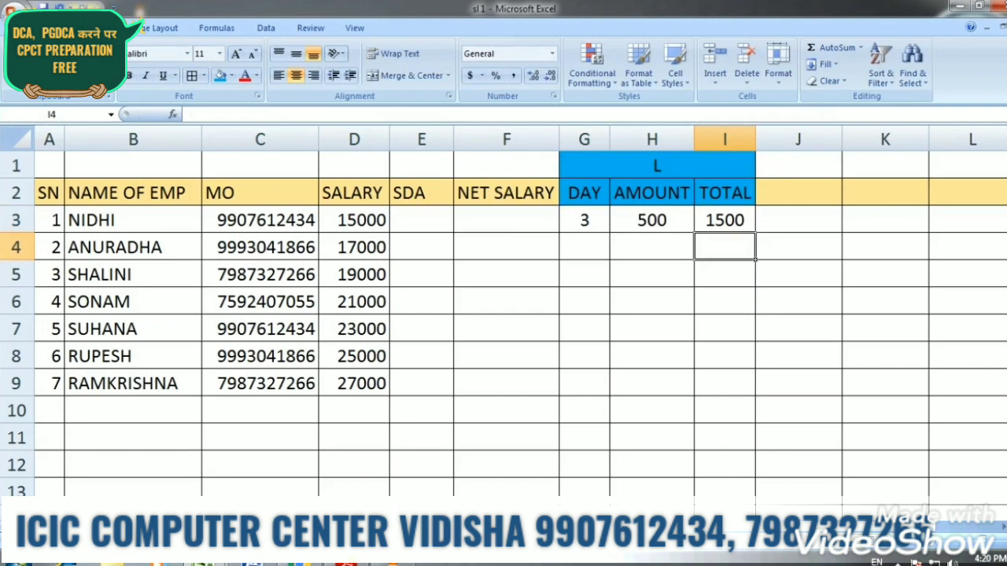
# - Change the DAY value in cell G3 to 4
pyautogui.click(584, 220)
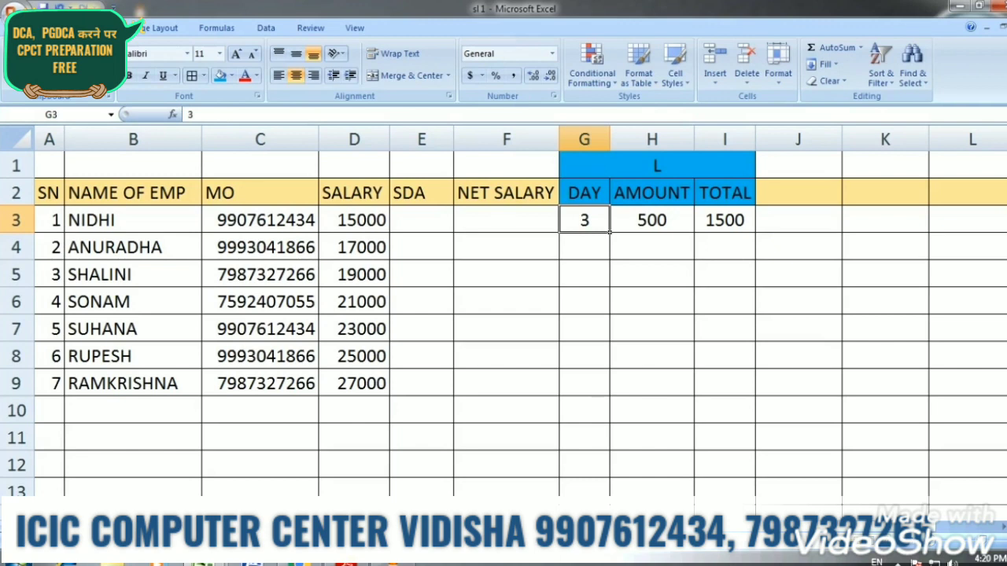
pyautogui.write('4')
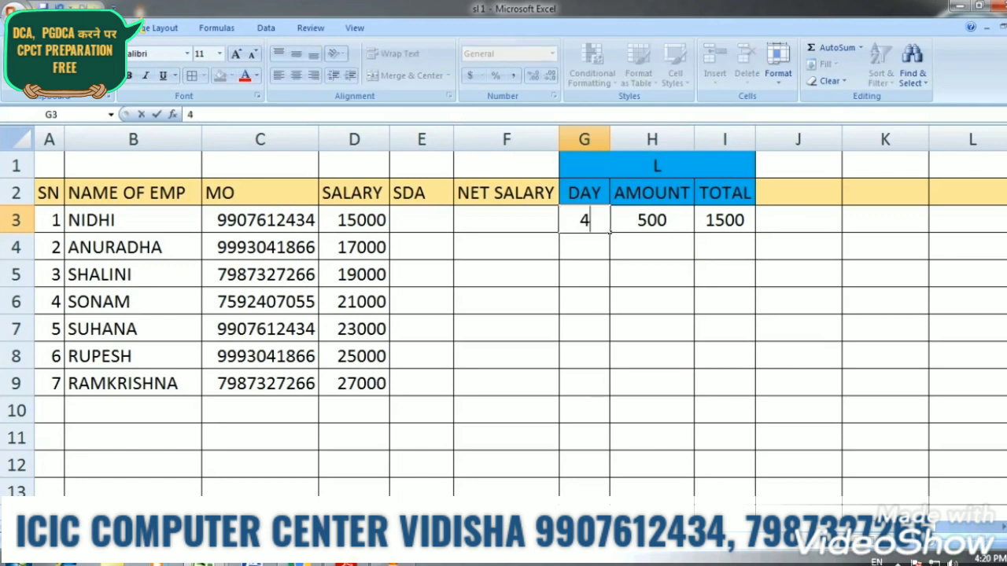
pyautogui.press('Return')
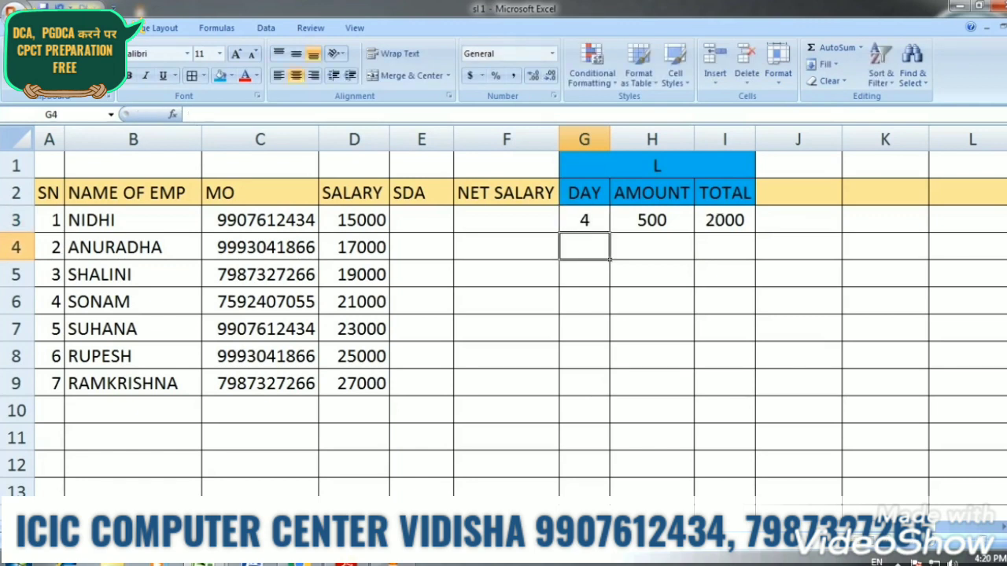
# - Set the DAY value in cell G3 to 5
pyautogui.press('Up')
pyautogui.write('5')
pyautogui.press('Return')
pyautogui.press('Return')
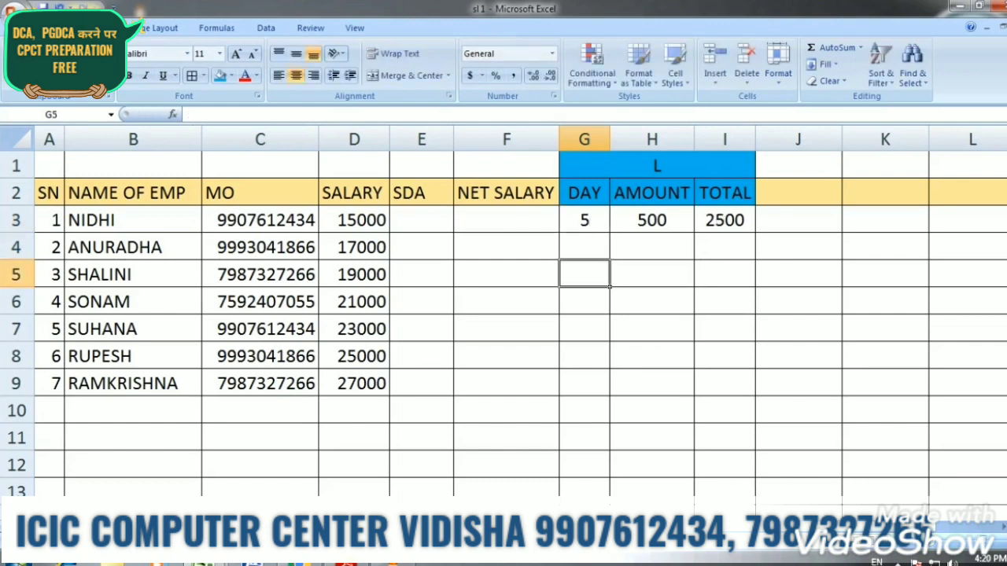
# - Enter 4 in cell G4 and extend the descending series from G3:G4 down to cell G7
pyautogui.press('Up')
pyautogui.press('Up')
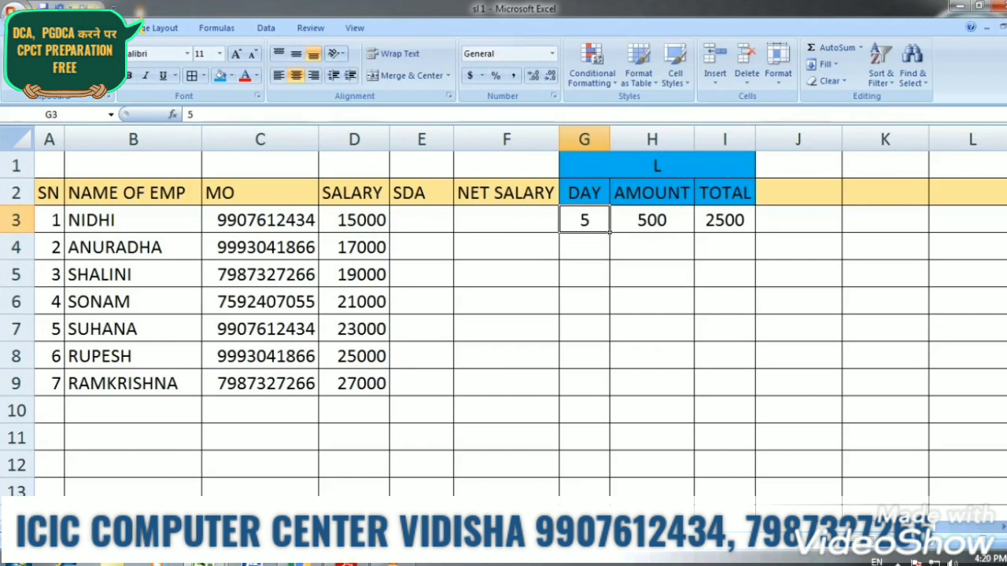
pyautogui.press('Down')
pyautogui.write('4')
pyautogui.press('Return')
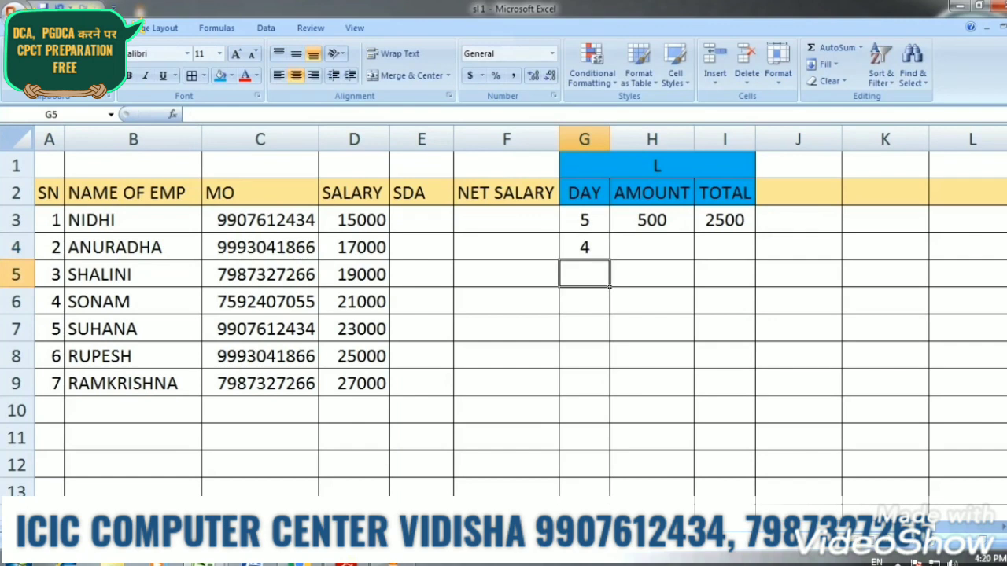
pyautogui.moveTo(583, 220); pyautogui.dragTo(619, 332)
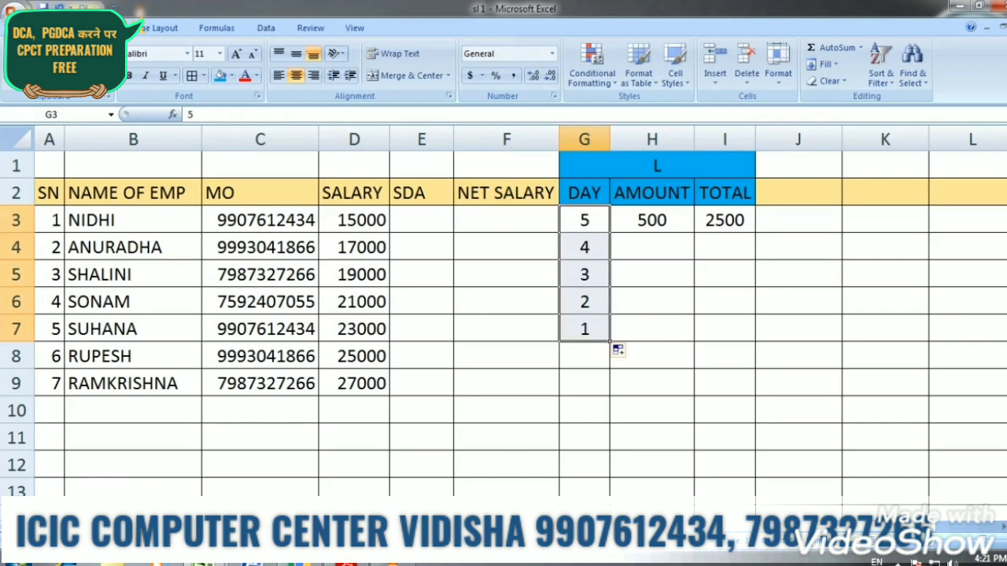
# - Enter 2 in cell G8 and 3 in cell G9 to complete the DAY column
pyautogui.click(584, 356)
pyautogui.write('2')
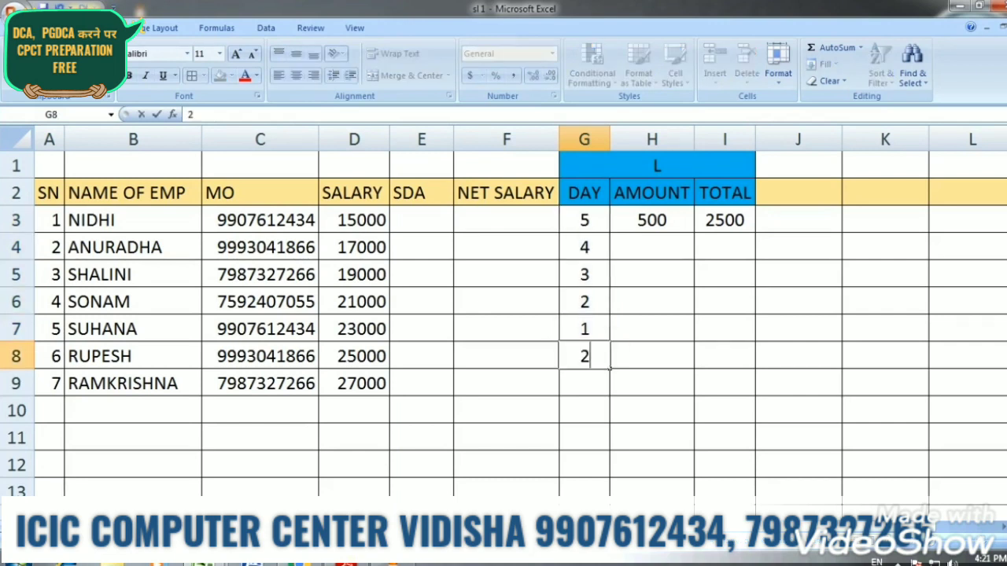
pyautogui.press('Return')
pyautogui.write('3')
pyautogui.press('Return')
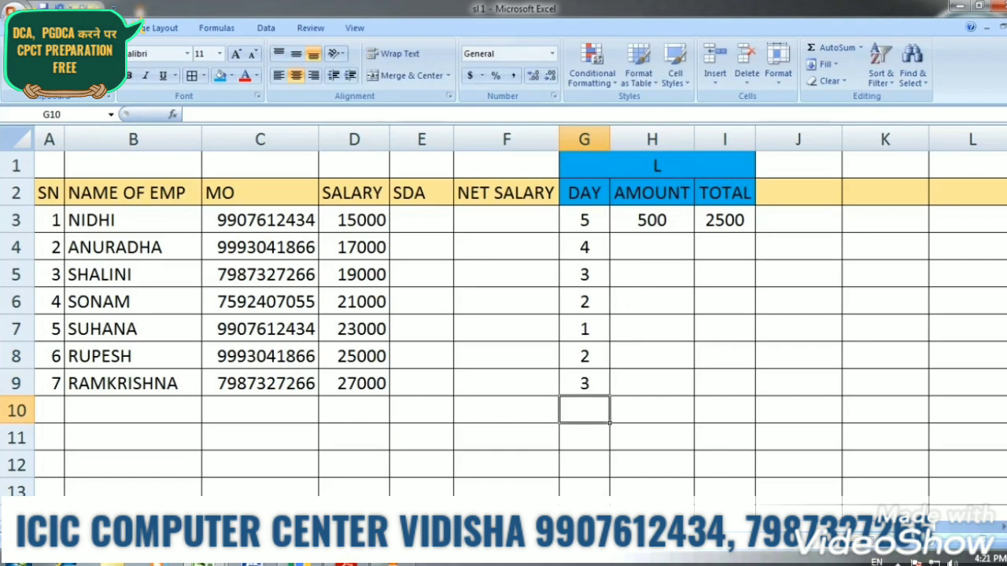
# - Copy the AMOUNT formula from cell H3 down through H9 for all employees
pyautogui.click(653, 275)
pyautogui.click(652, 221)
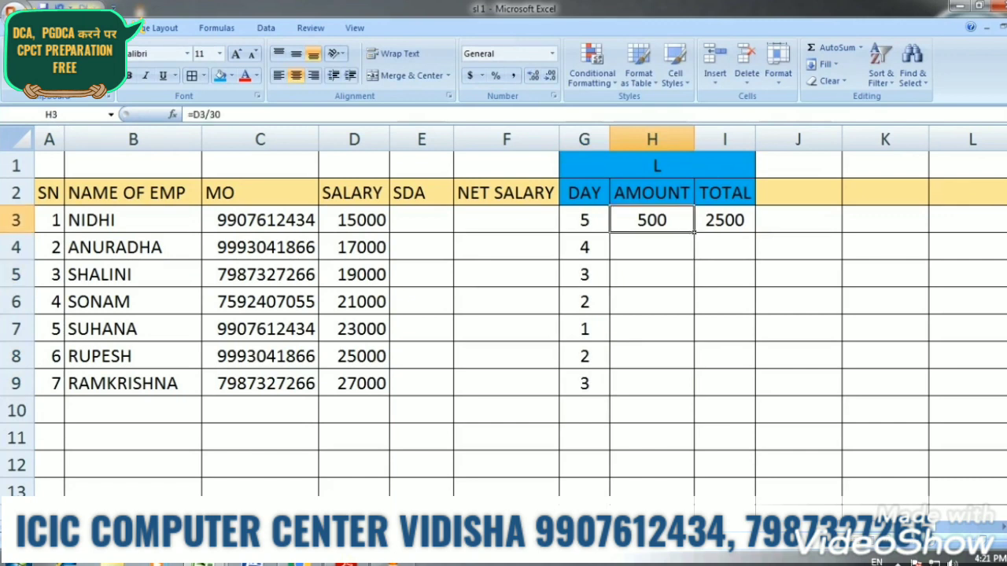
pyautogui.moveTo(694, 233); pyautogui.dragTo(694, 393)
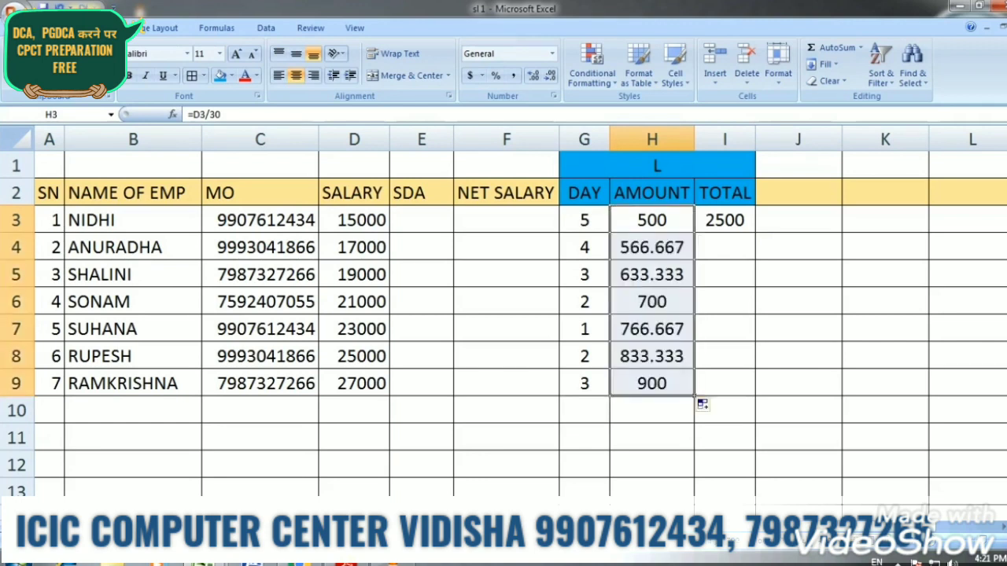
pyautogui.click(652, 221)
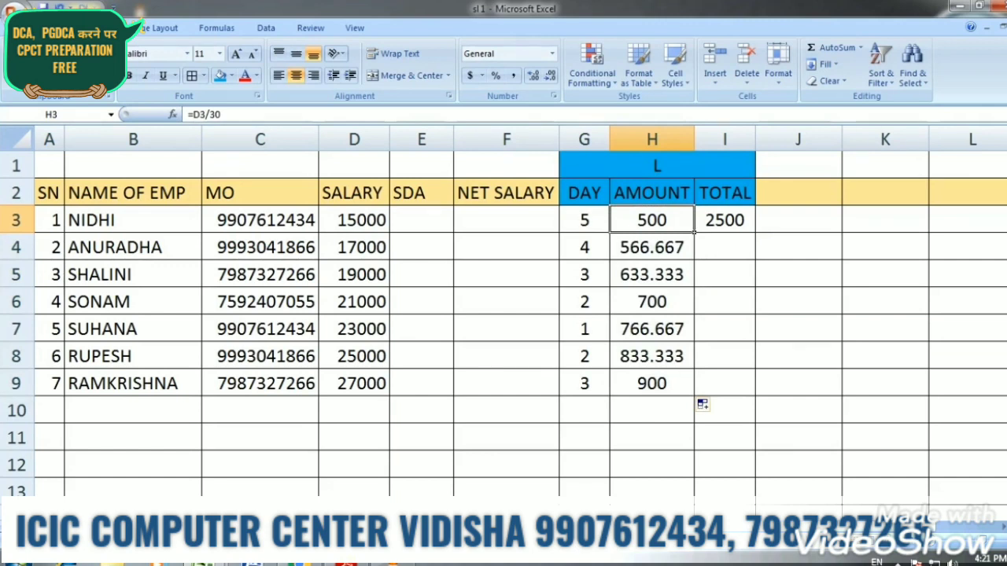
# - Review the AMOUNT formulas and copy the TOTAL formula from cell I3 down through I9 for all employees
pyautogui.click(652, 247)
pyautogui.click(652, 328)
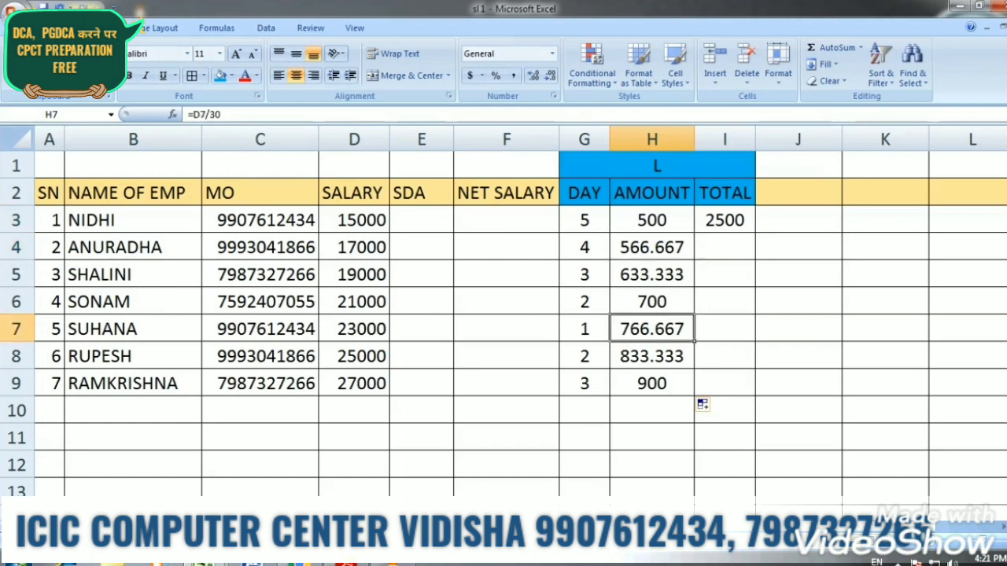
pyautogui.click(652, 220)
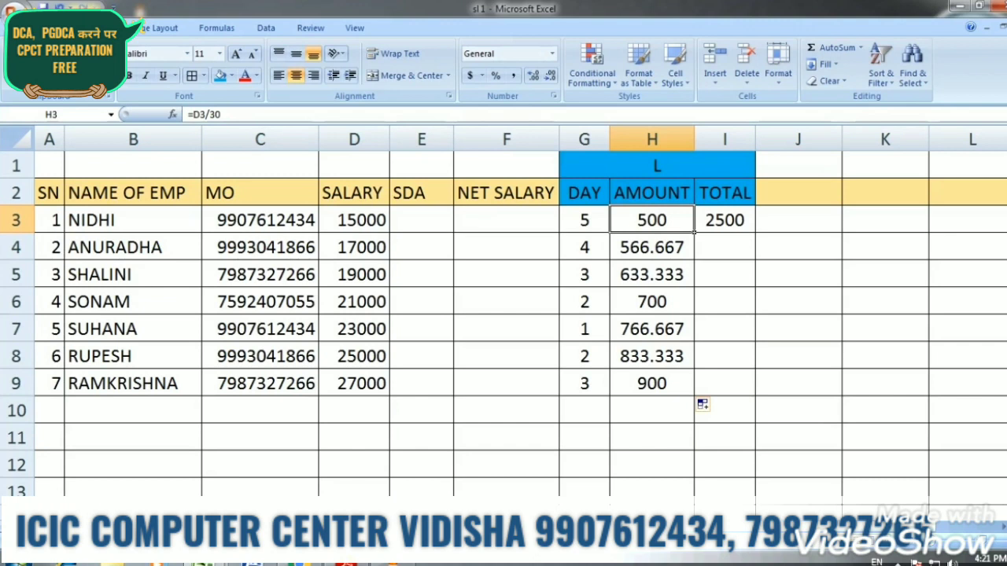
pyautogui.click(725, 220)
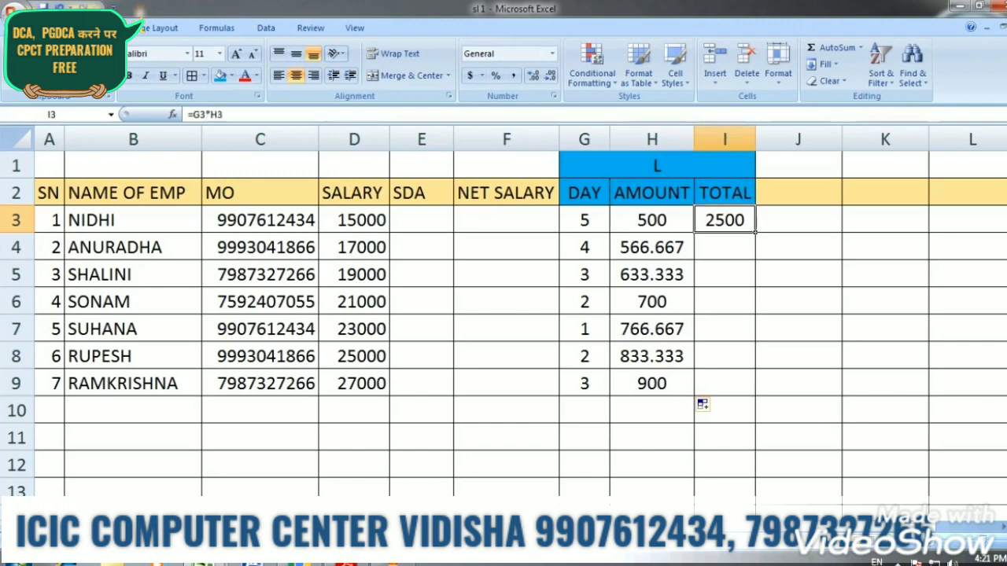
pyautogui.moveTo(755, 232); pyautogui.dragTo(751, 387)
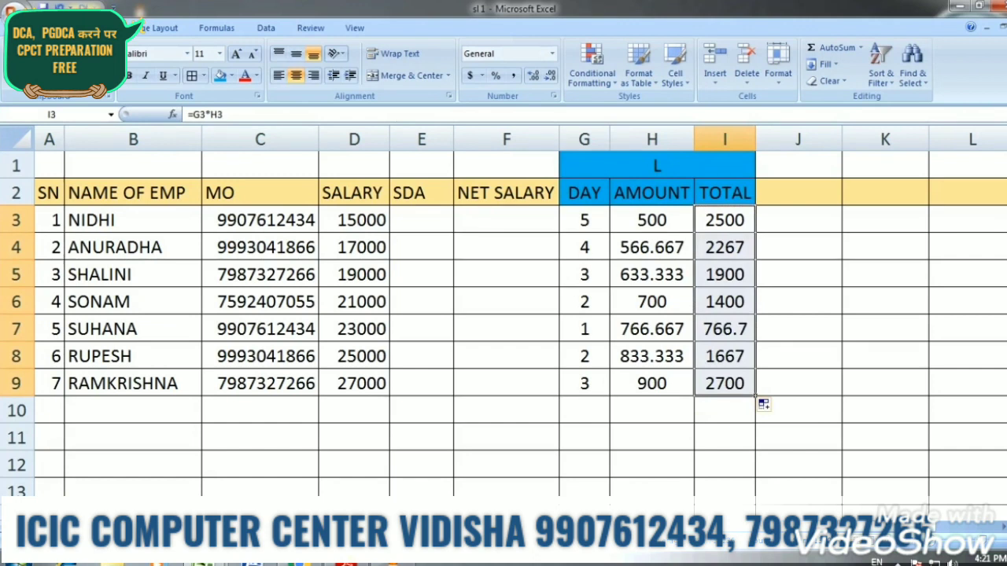
# - Copy the L section's header block G1:I2 to J1 and rename the copied section heading ABS
pyautogui.moveTo(584, 166); pyautogui.dragTo(725, 193)
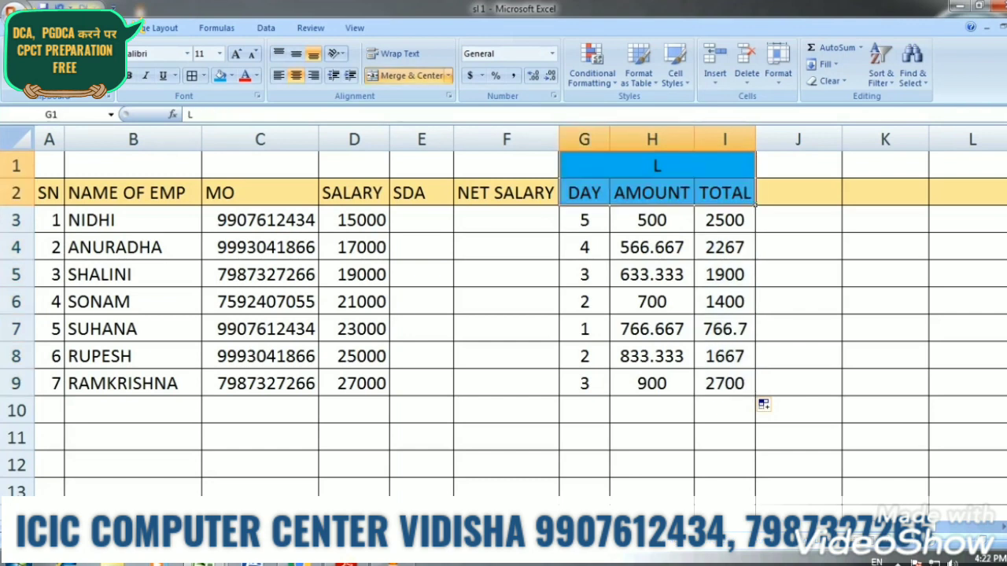
pyautogui.hotkey('ctrl', 'c')
pyautogui.press('Right')
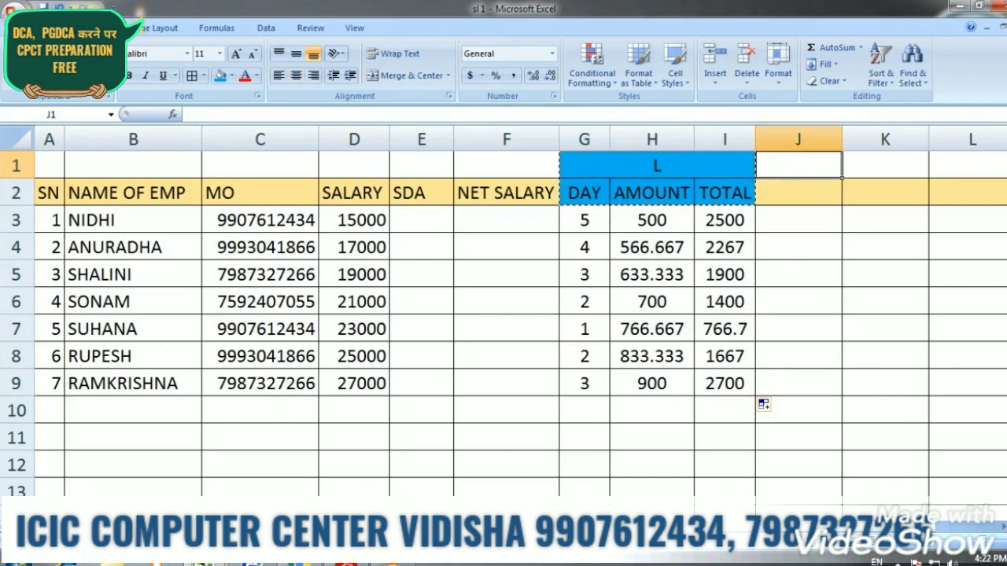
pyautogui.hotkey('ctrl', 'v')
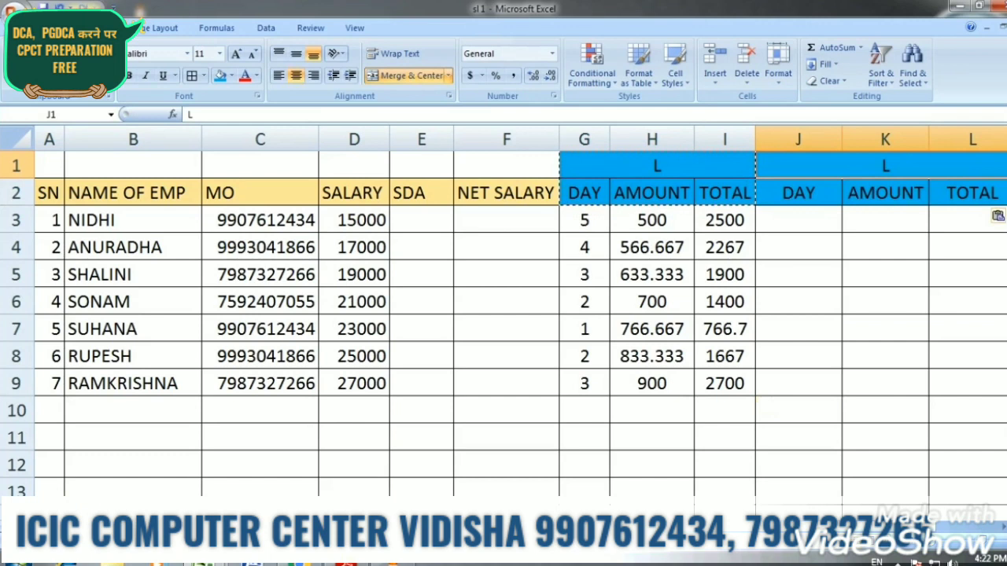
pyautogui.write('ABS')
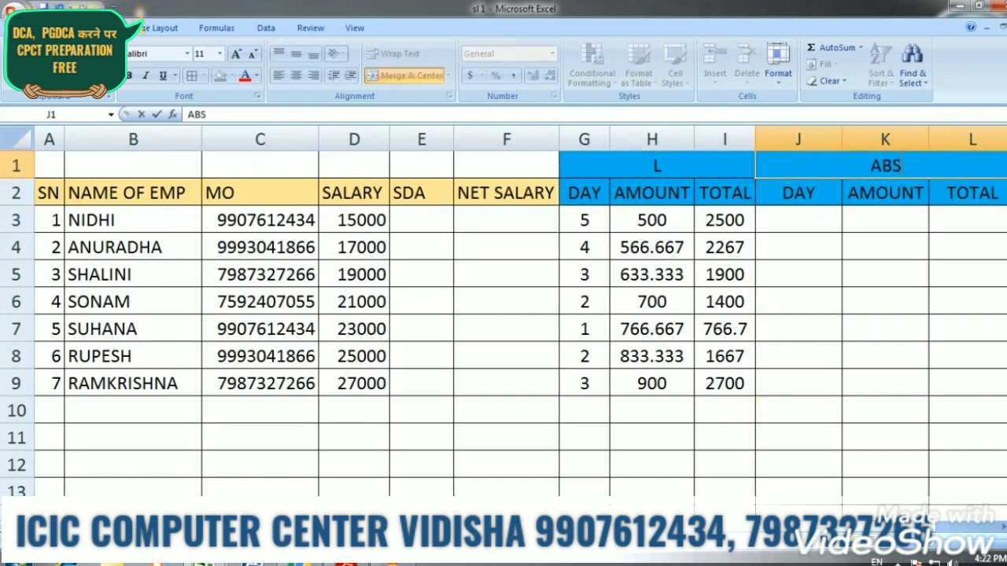
pyautogui.click(885, 274)
# - Narrow columns J to L slightly, then reduce the DAY column J further to suit its short heading
pyautogui.moveTo(798, 165)
pyautogui.mouseDown()
pyautogui.moveTo(803, 236)
pyautogui.moveTo(885, 472)
pyautogui.moveTo(973, 472)
pyautogui.mouseUp()
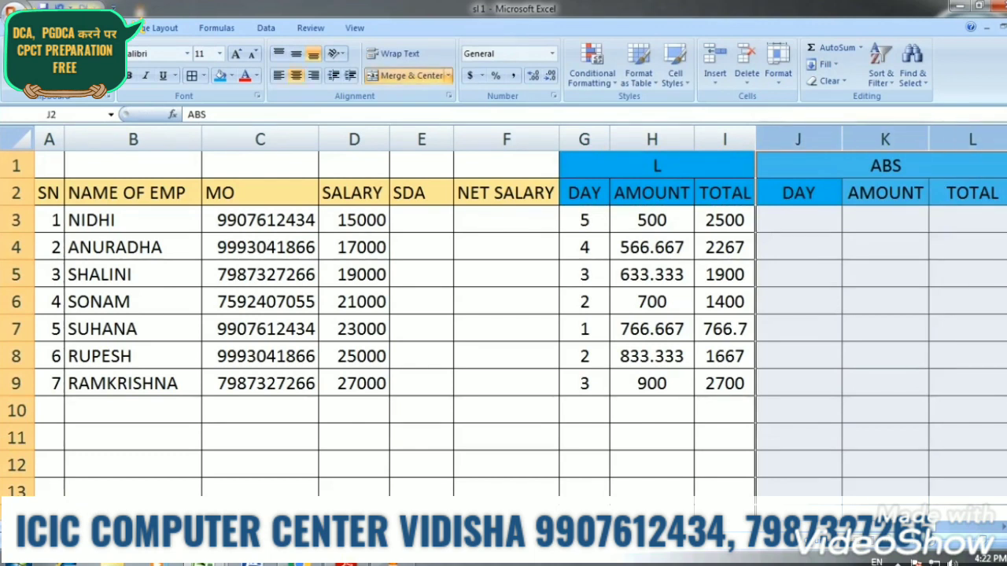
pyautogui.moveTo(929, 139); pyautogui.dragTo(926, 139)
pyautogui.click(797, 247)
pyautogui.moveTo(841, 139); pyautogui.dragTo(815, 139)
pyautogui.click(787, 275)
# - Enter =D3/30*3 as the ABS AMOUNT formula in cell K3 and copy it down through K9
pyautogui.click(858, 220)
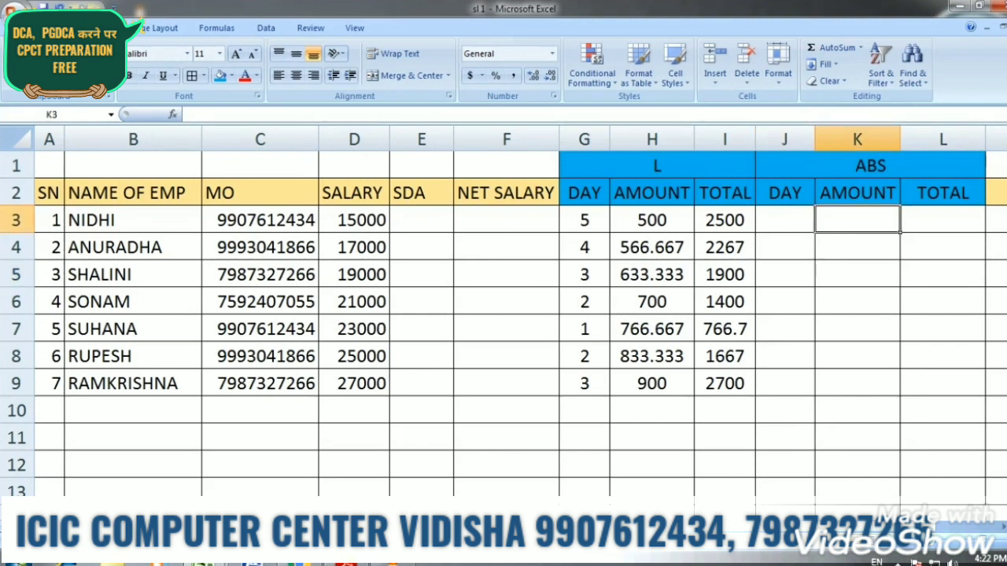
pyautogui.write('=')
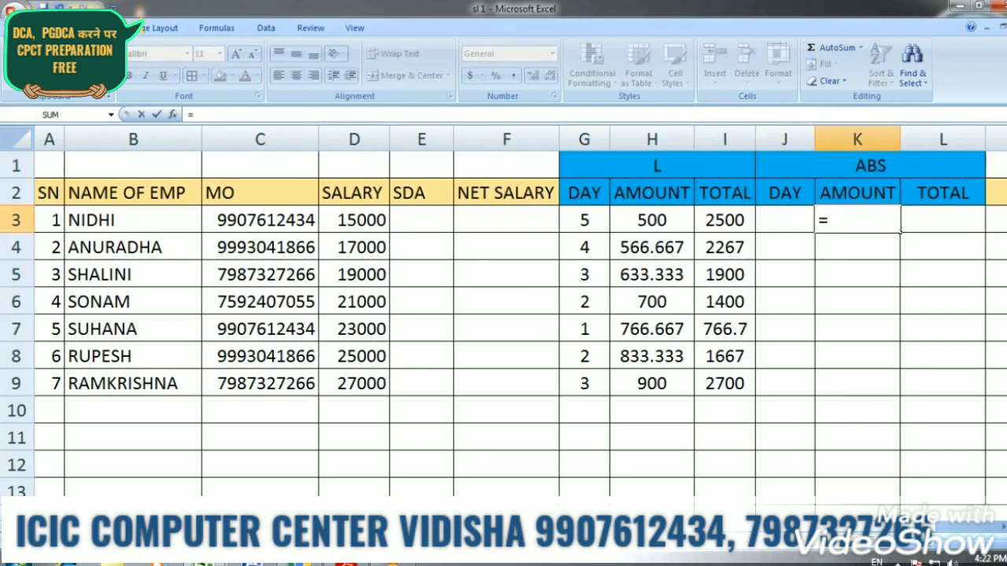
pyautogui.click(354, 220)
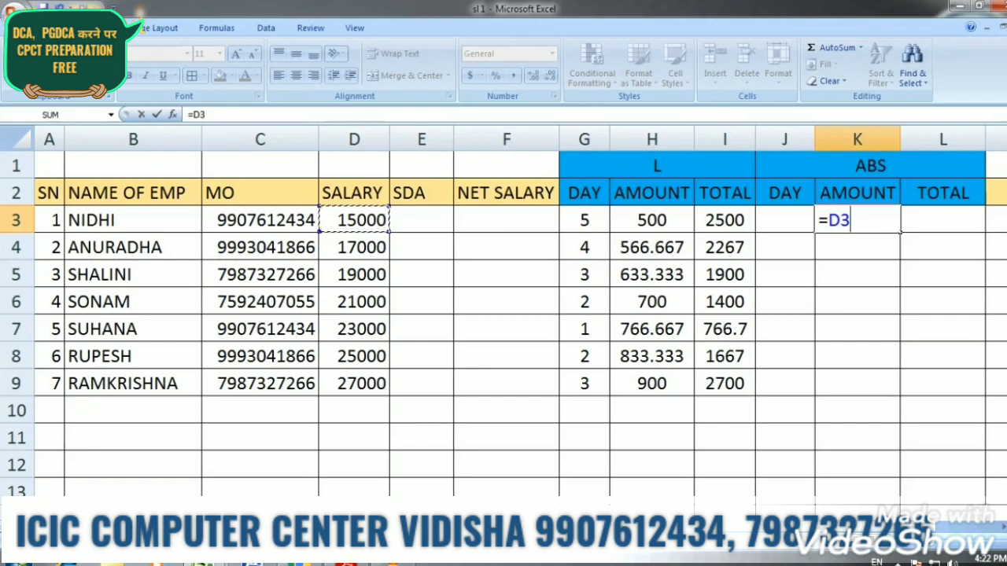
pyautogui.write('/10')
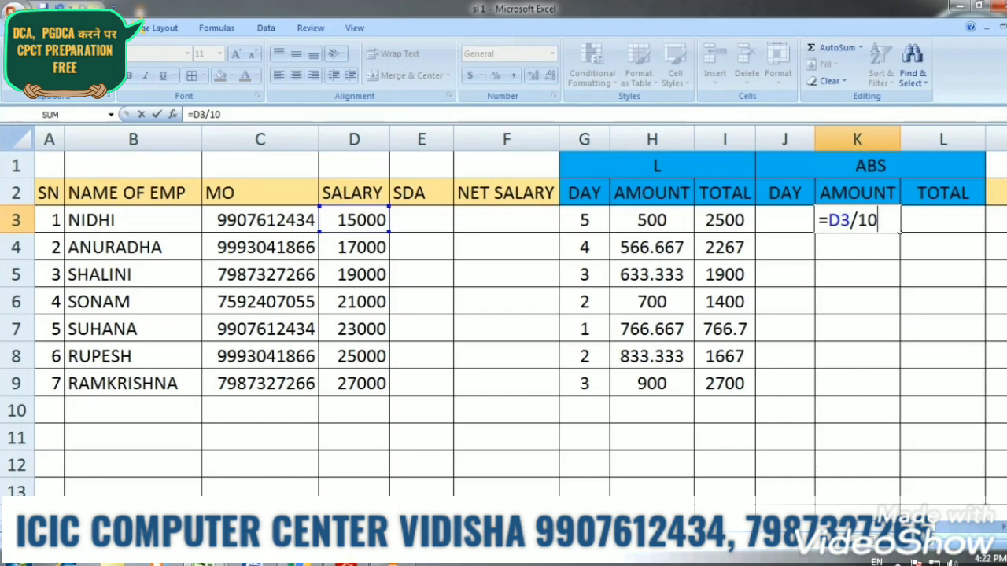
pyautogui.press('BackSpace')
pyautogui.press('BackSpace')
pyautogui.write('30')
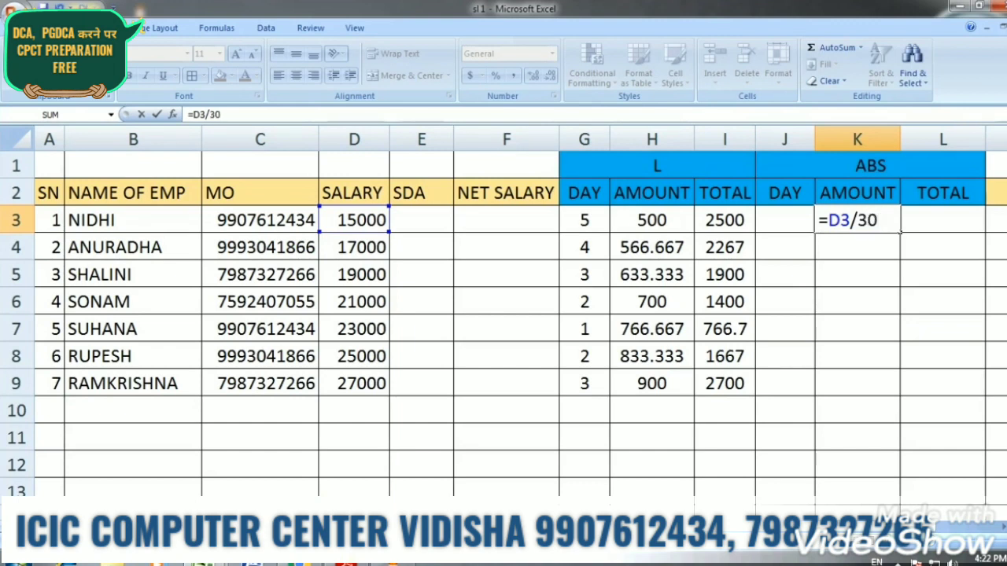
pyautogui.write('*')
pyautogui.write('3')
pyautogui.press('Return')
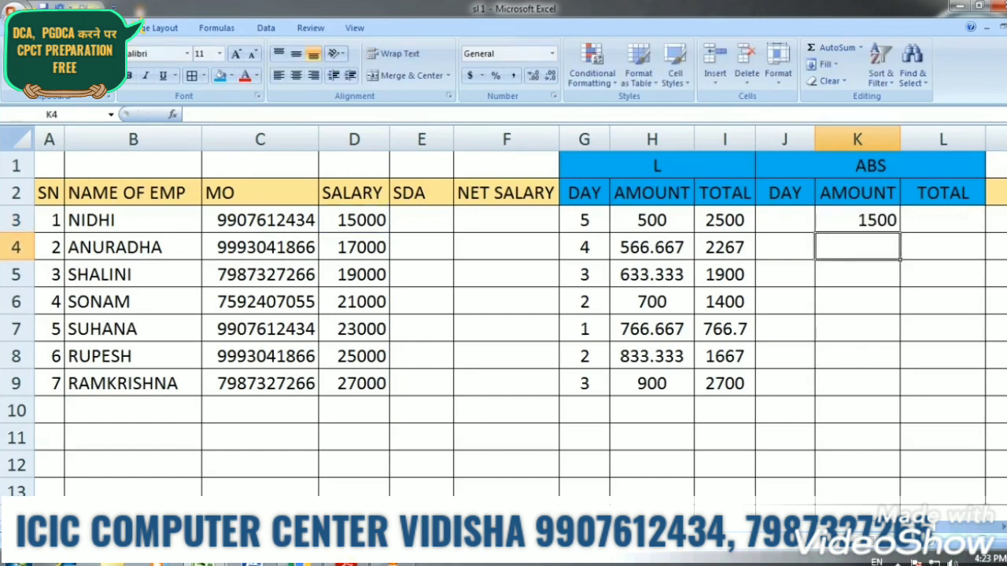
pyautogui.click(858, 220)
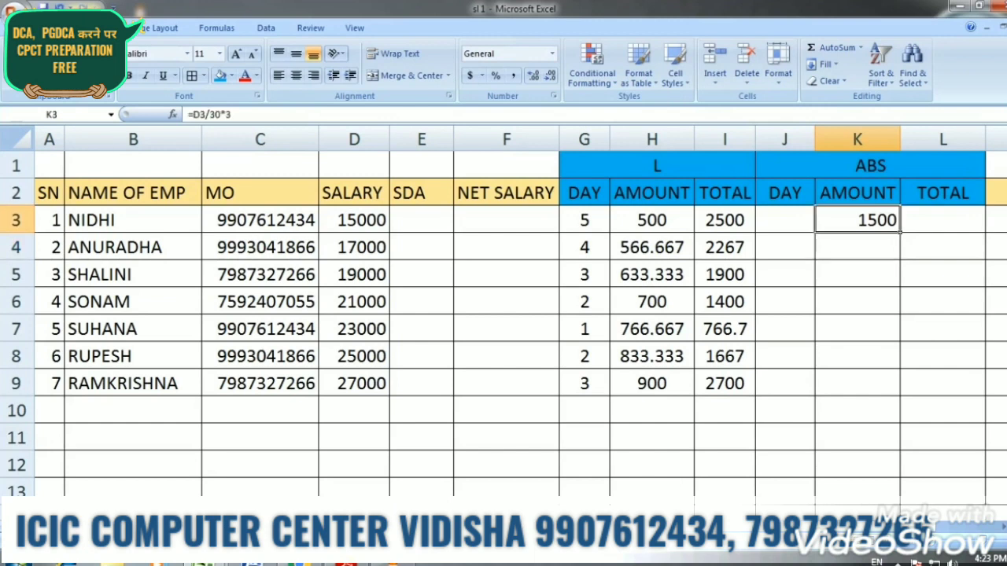
pyautogui.moveTo(900, 233); pyautogui.dragTo(900, 387)
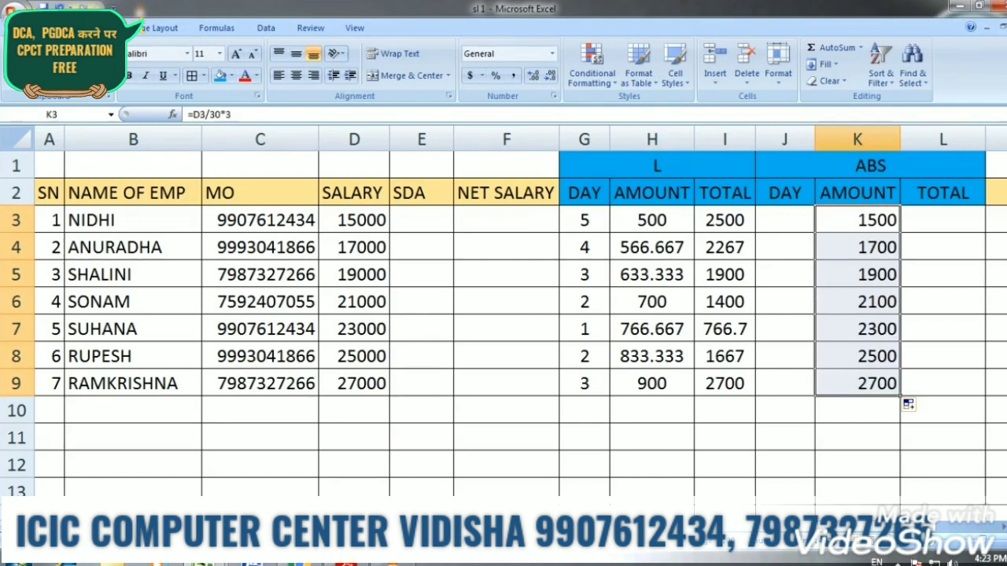
# - Enter 2 as the first employee's ABS DAY value in cell J3
pyautogui.click(785, 220)
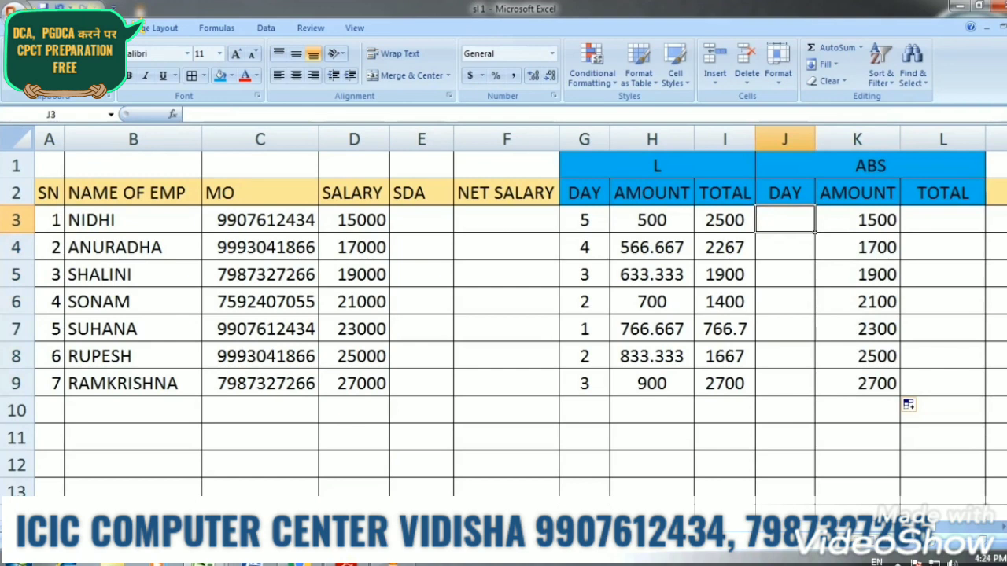
pyautogui.write('2')
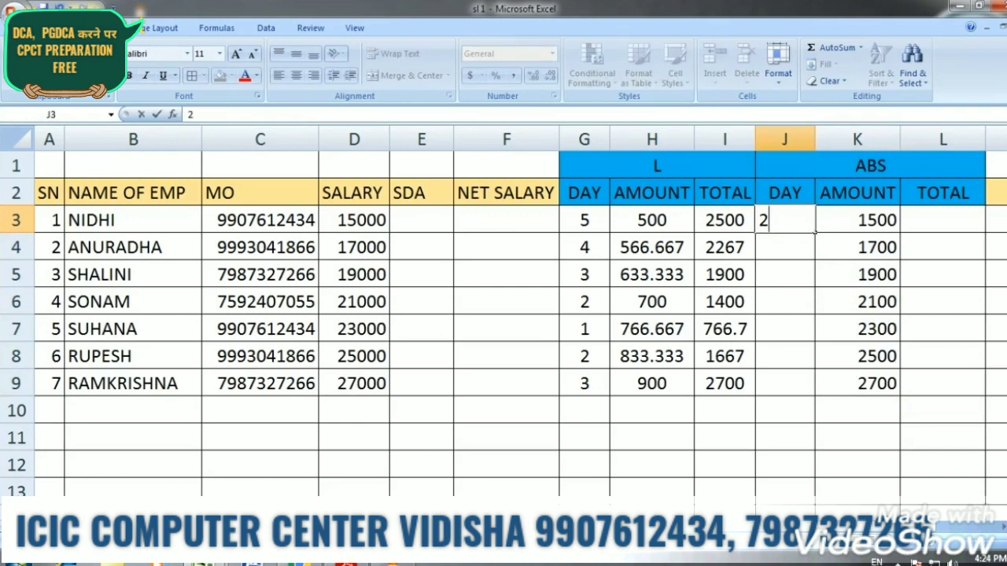
pyautogui.click(858, 329)
# - Enter =J3*K3 as the ABS TOTAL formula in cell L3 and copy it down through L9
pyautogui.click(943, 220)
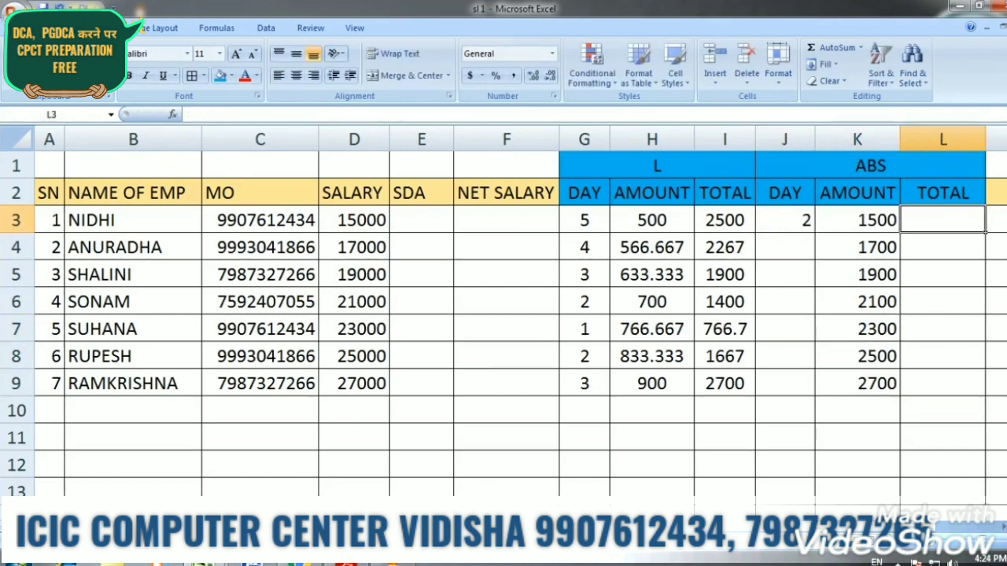
pyautogui.write('=')
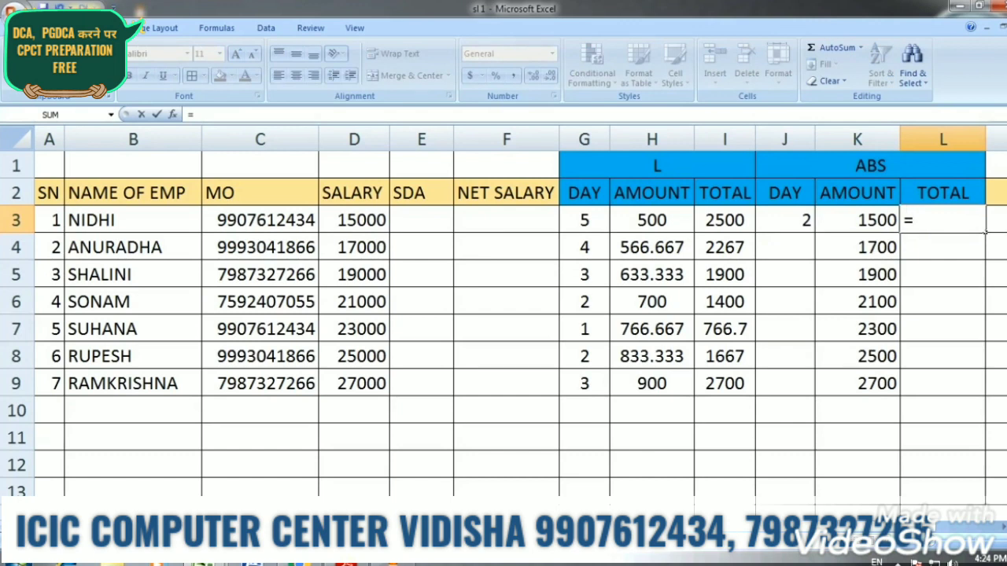
pyautogui.write('J3')
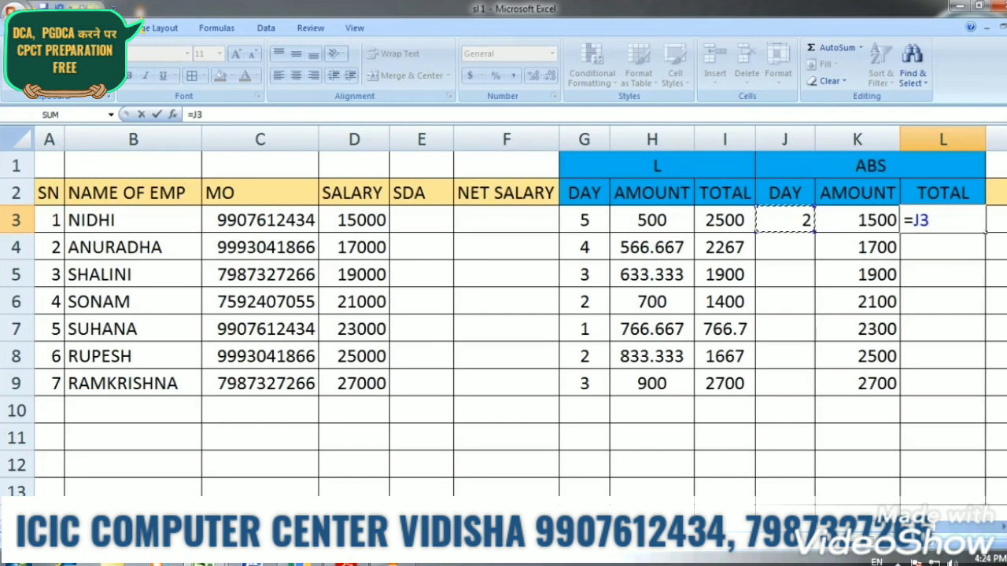
pyautogui.write('*')
pyautogui.press('Left')
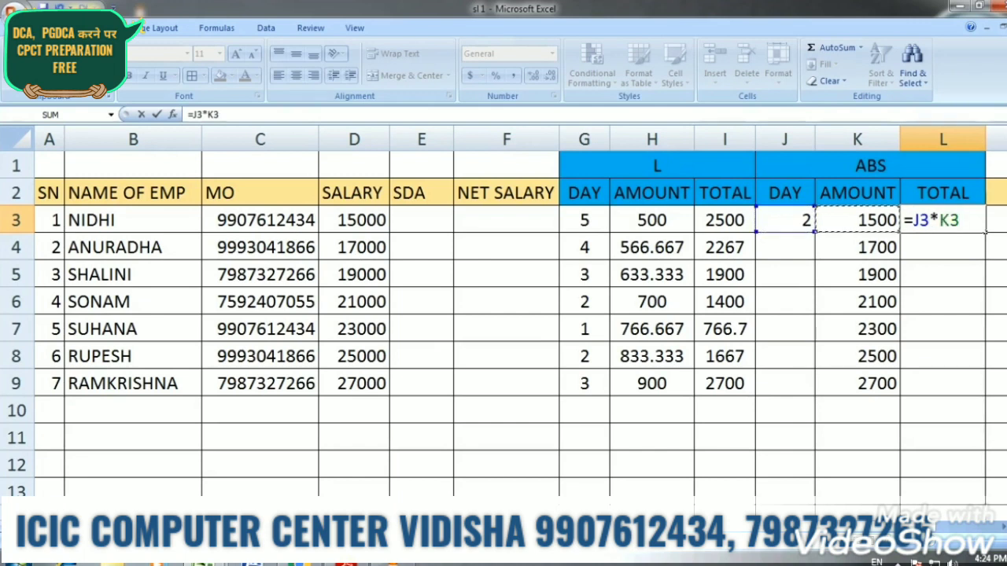
pyautogui.press('Return')
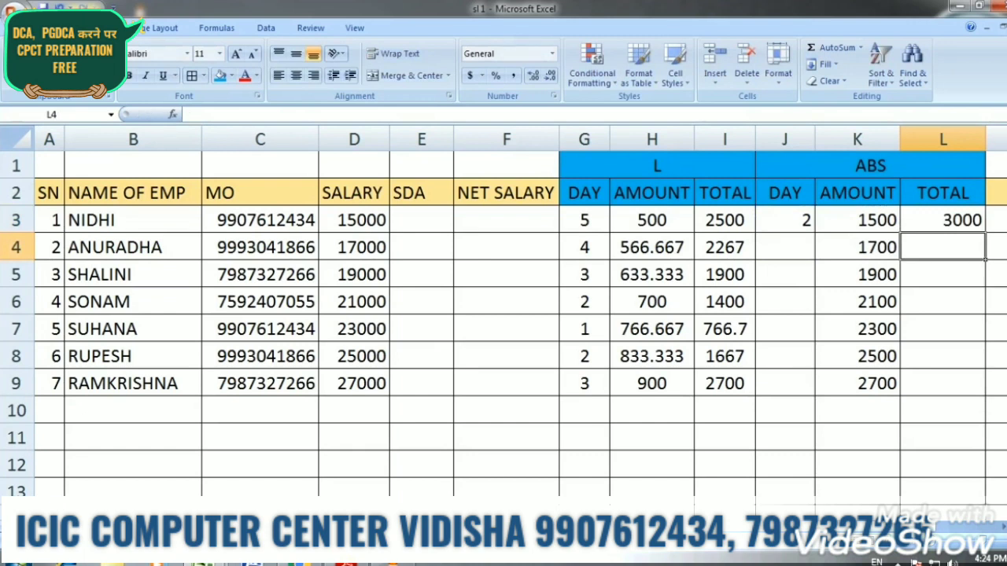
pyautogui.press('Up')
pyautogui.moveTo(985, 232); pyautogui.dragTo(984, 395)
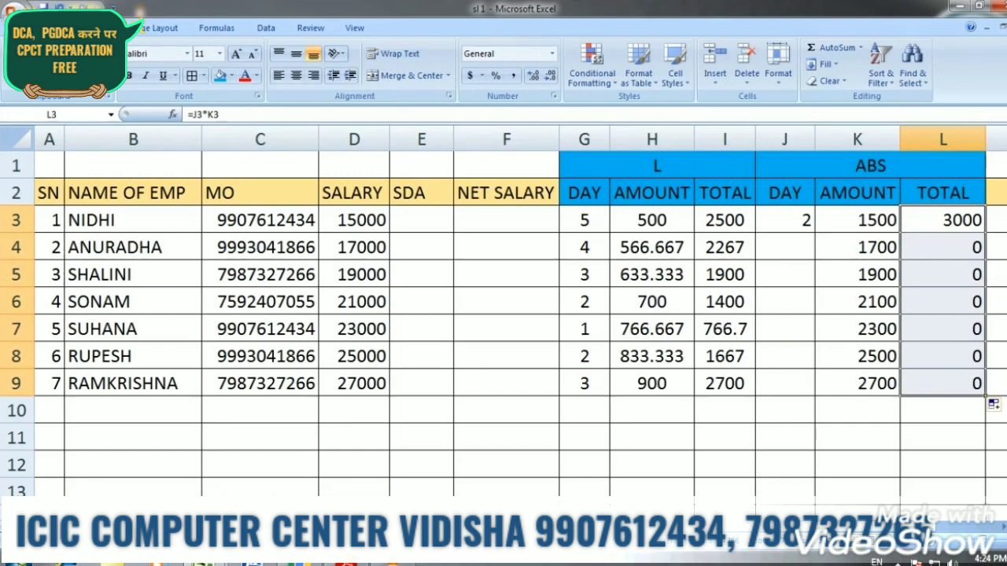
# - Complete the ABS DAY column by entering 1, 2, 3, 4, 5 and 1 in cells J4 to J9
pyautogui.click(786, 247)
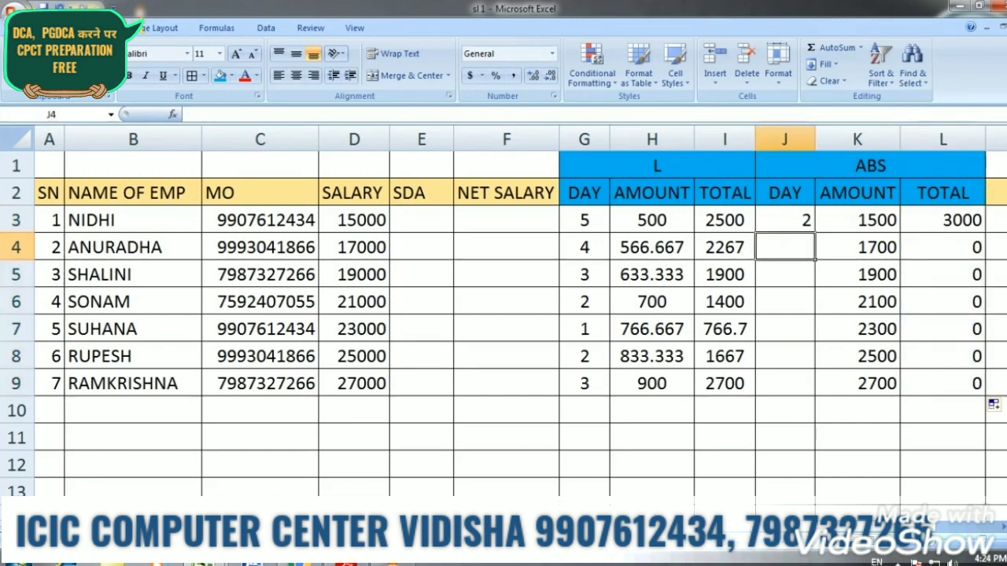
pyautogui.write('1')
pyautogui.press('Return')
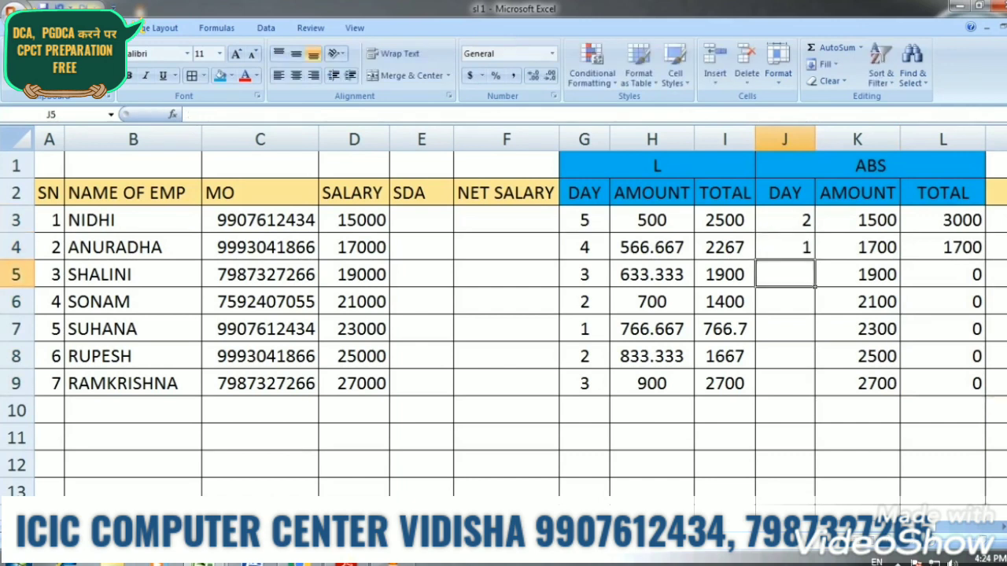
pyautogui.write('2')
pyautogui.press('Return')
pyautogui.write('3')
pyautogui.press('Return')
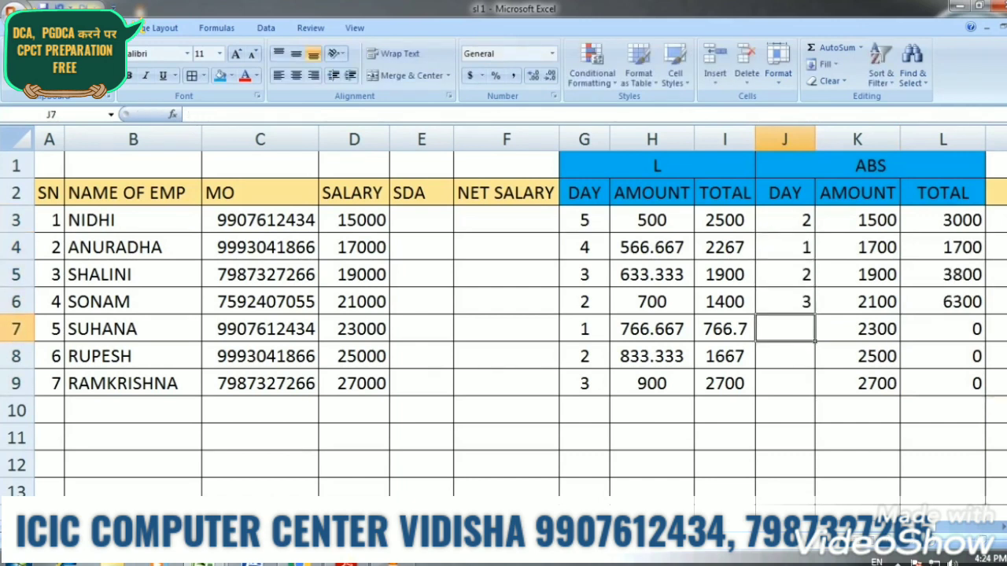
pyautogui.write('4')
pyautogui.press('Return')
pyautogui.write('5')
pyautogui.press('Return')
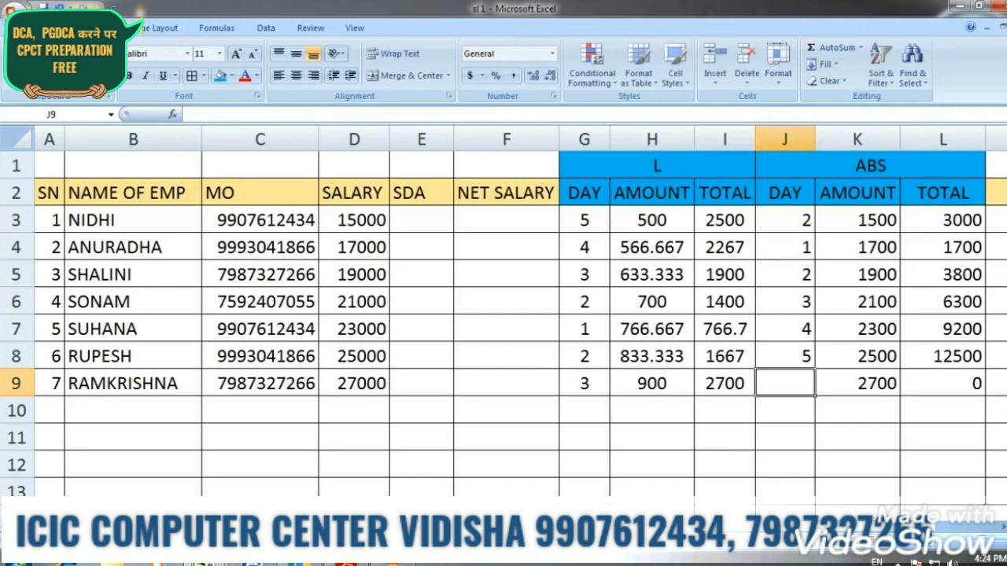
pyautogui.write('1')
pyautogui.press('Return')
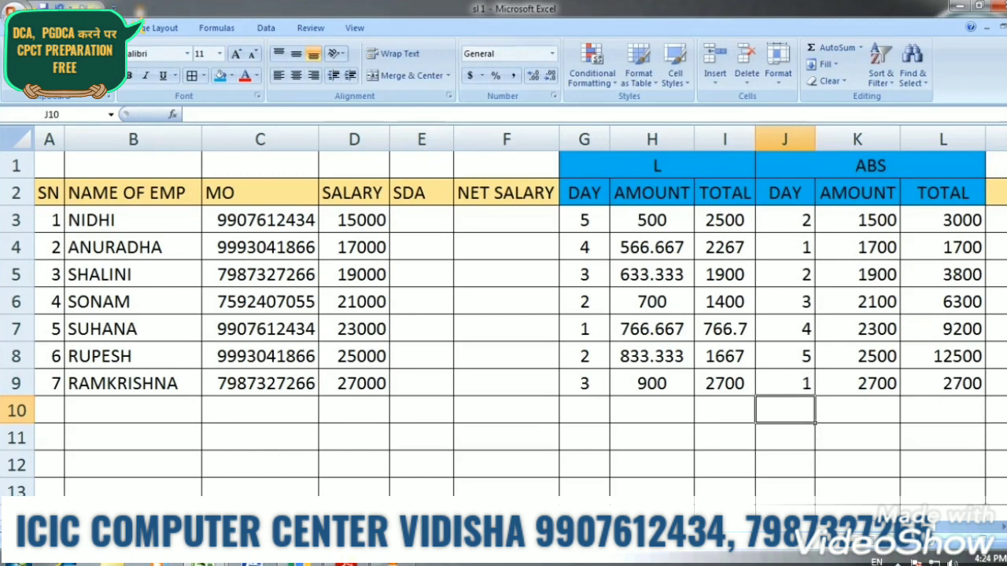
# - Enter =I3+L3 in SDA cell E3 to add the first employee's L and ABS totals
pyautogui.click(422, 221)
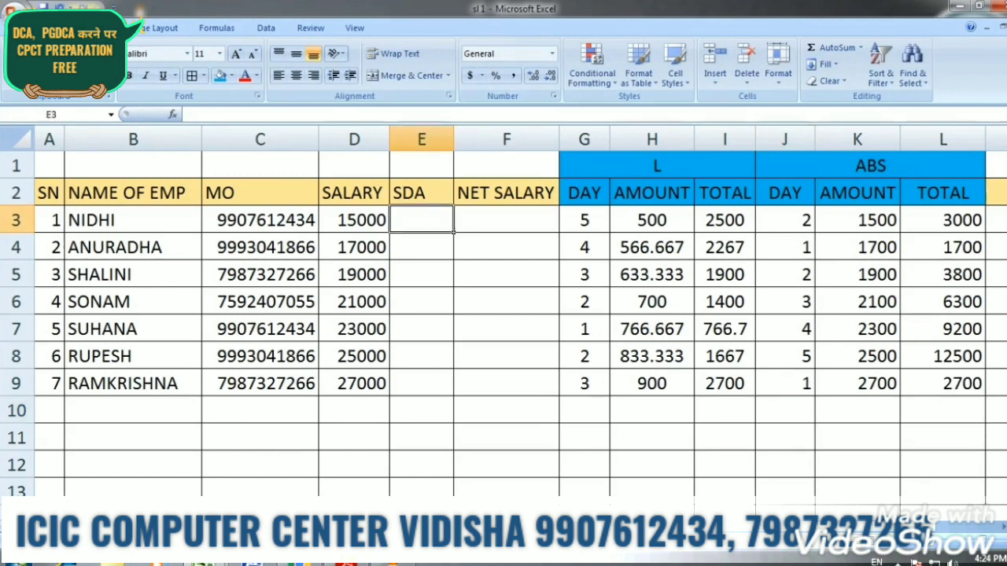
pyautogui.write('=')
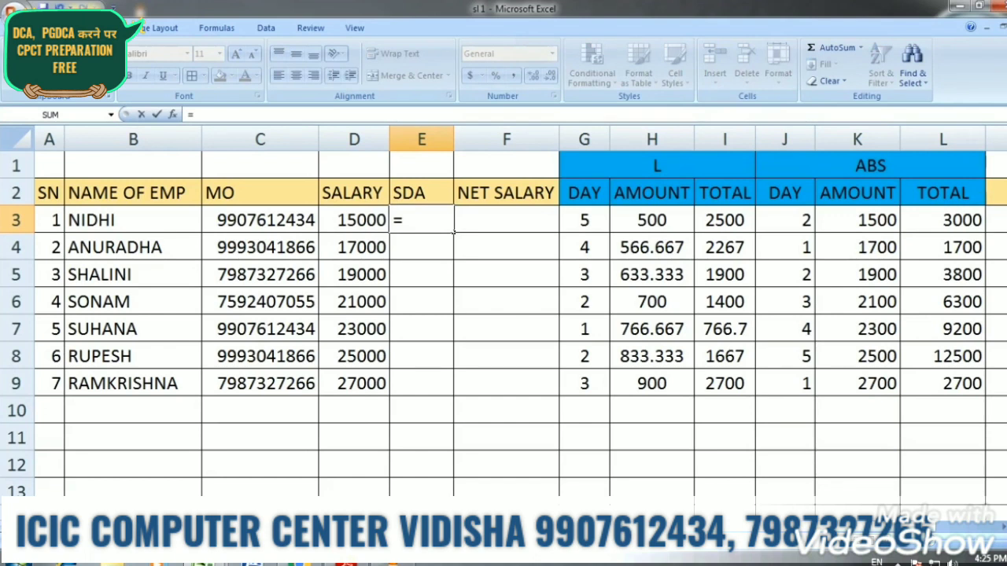
pyautogui.click(724, 220)
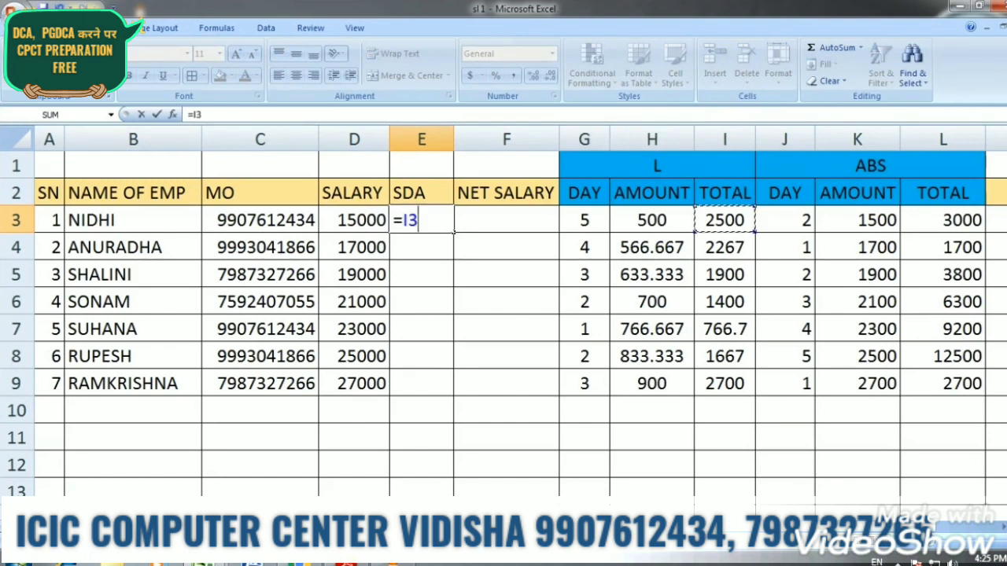
pyautogui.write('+')
pyautogui.click(942, 220)
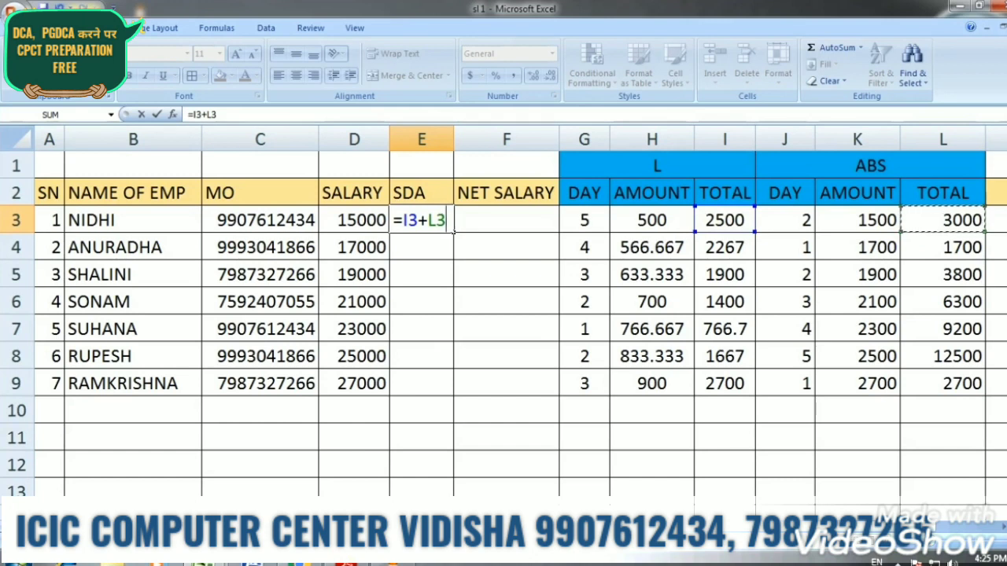
pyautogui.press('Return')
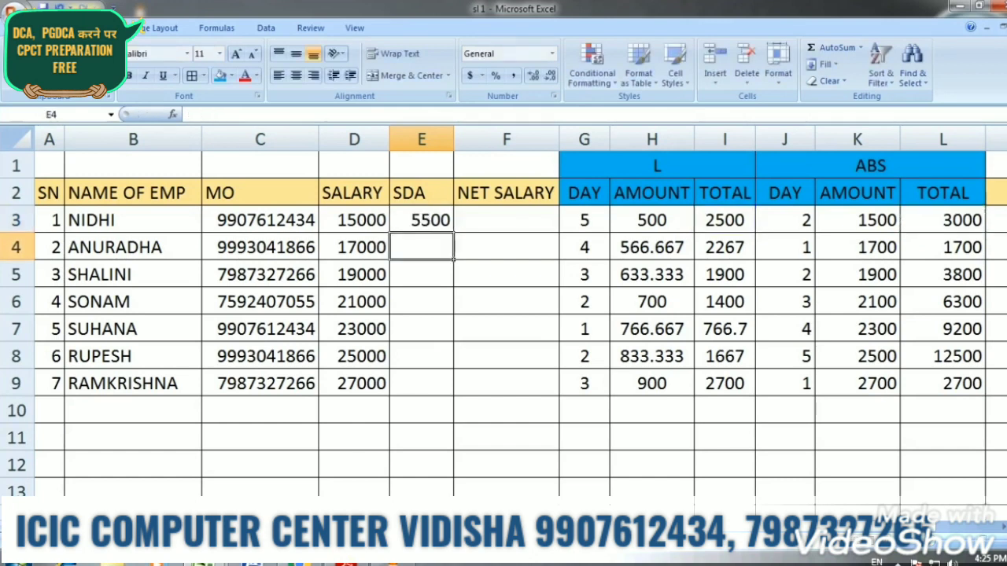
# - Copy the SDA formula from cell E3 down through E9 for the remaining employees
pyautogui.click(422, 220)
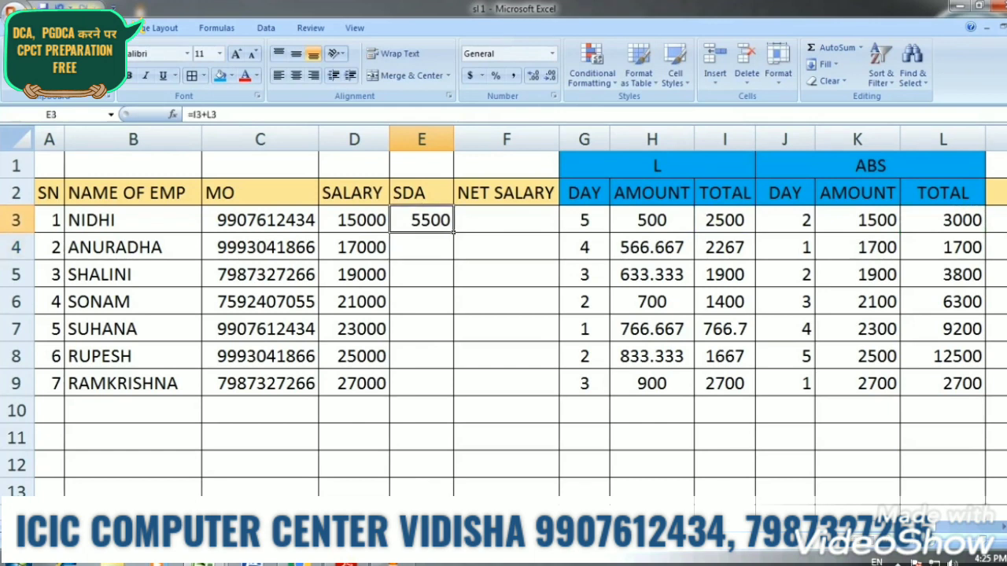
pyautogui.moveTo(454, 233); pyautogui.dragTo(449, 391)
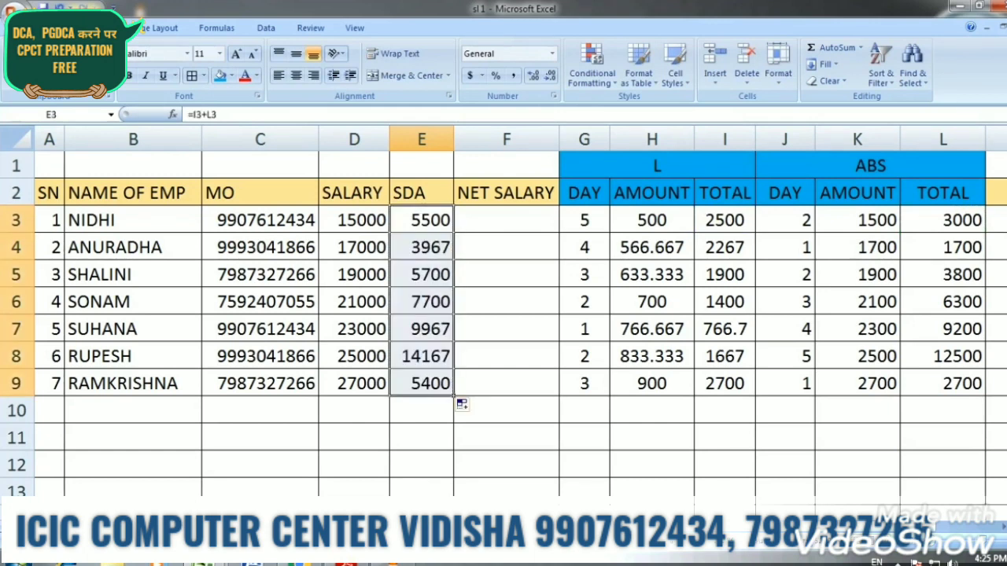
# - Enter =D3-E3 as the NET SALARY formula in cell F3 and copy it down through F9
pyautogui.click(507, 220)
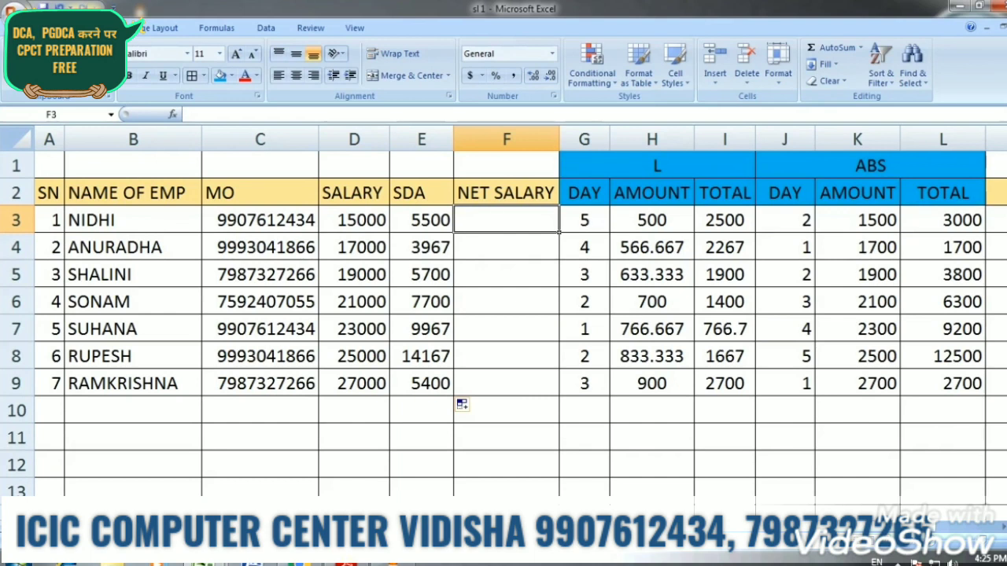
pyautogui.write('=')
pyautogui.click(354, 221)
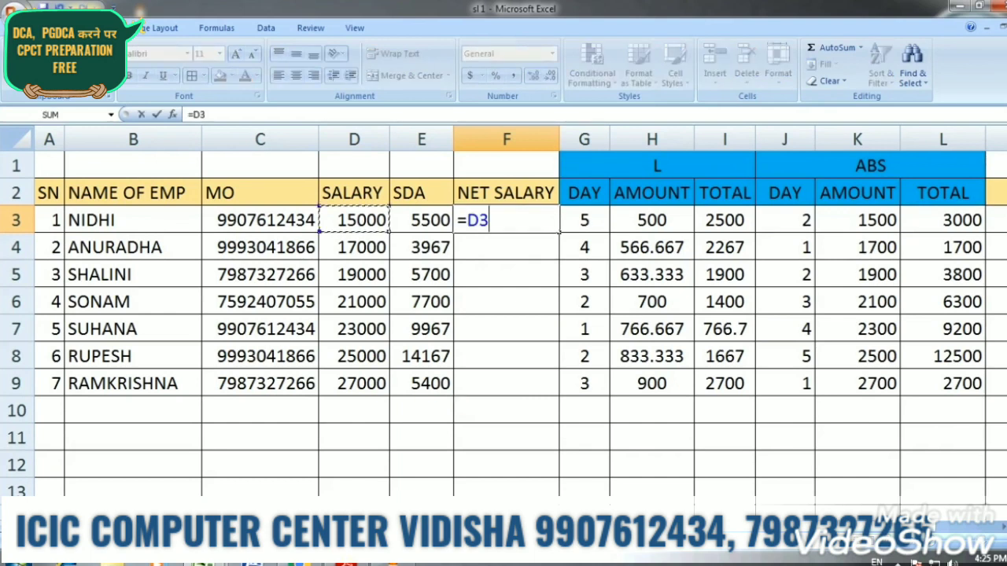
pyautogui.write('-')
pyautogui.click(421, 220)
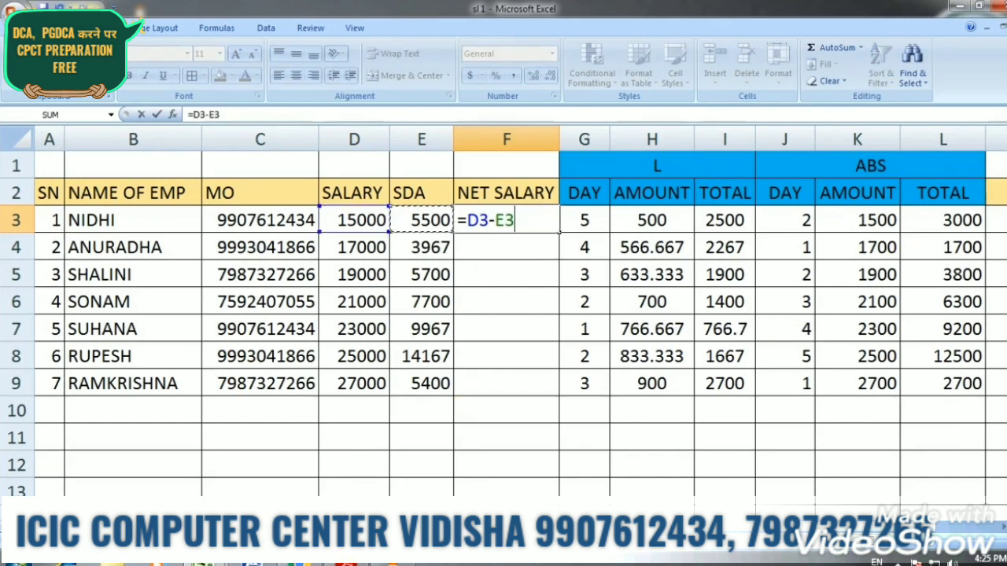
pyautogui.press('Return')
pyautogui.click(507, 220)
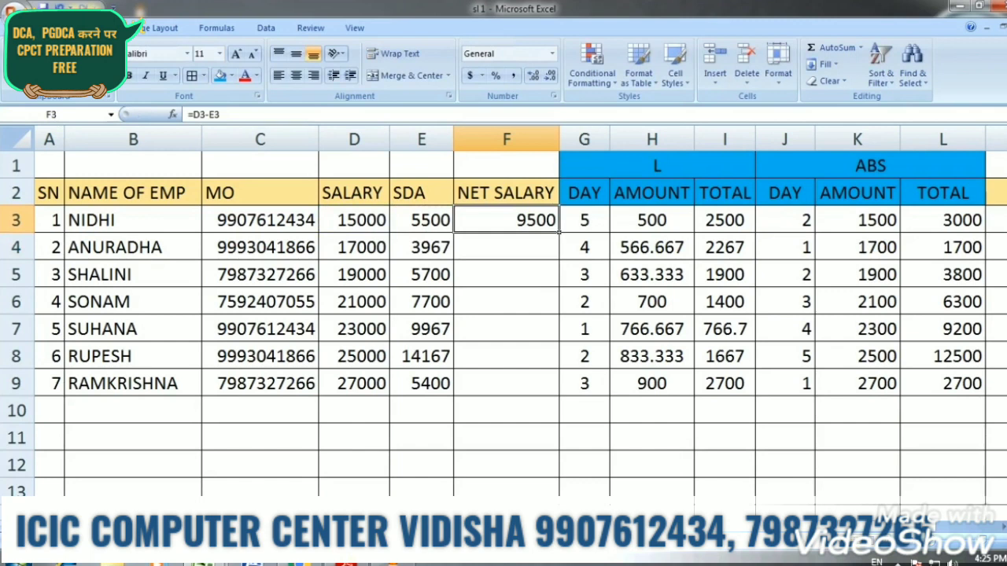
pyautogui.moveTo(559, 233); pyautogui.dragTo(559, 397)
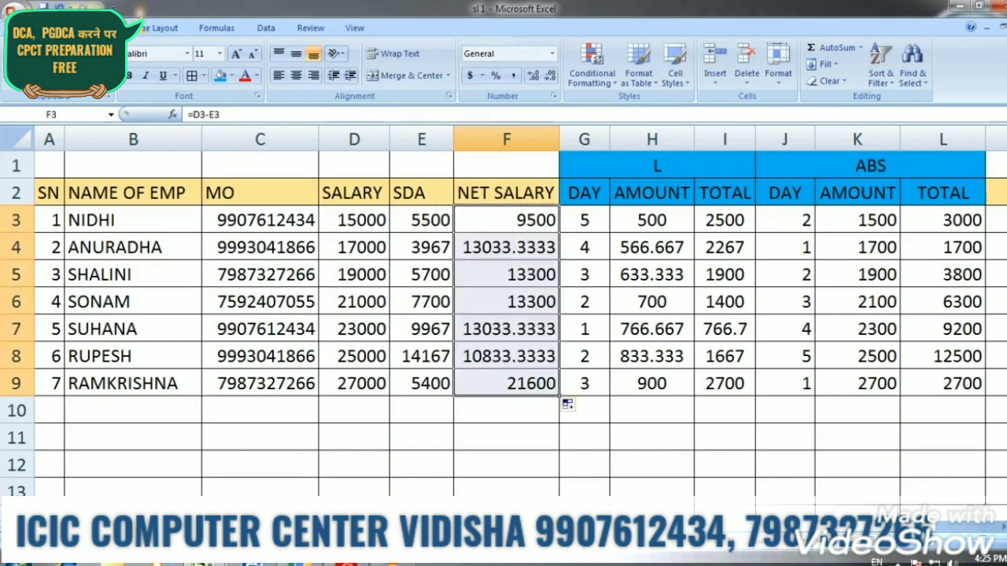
pyautogui.click(506, 437)
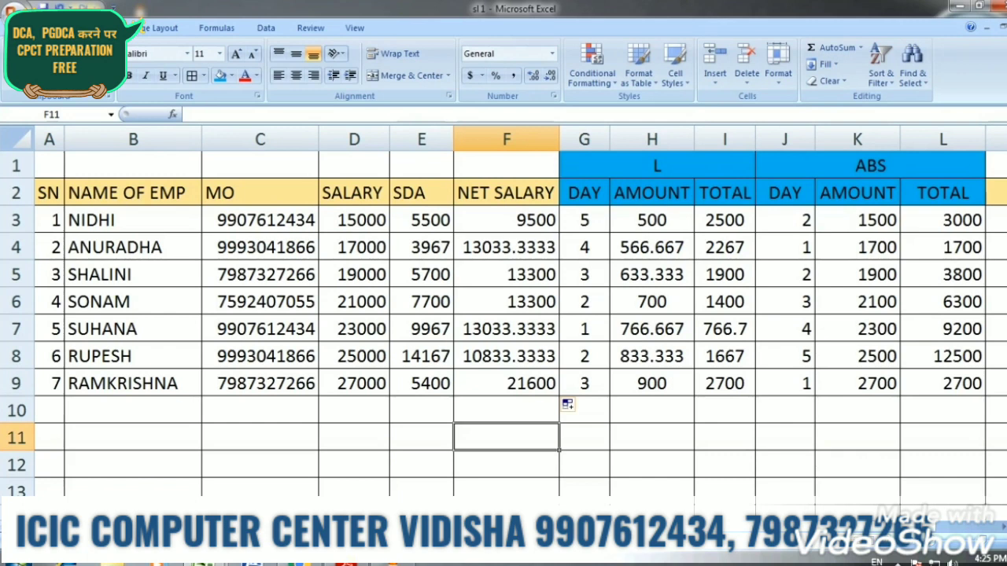